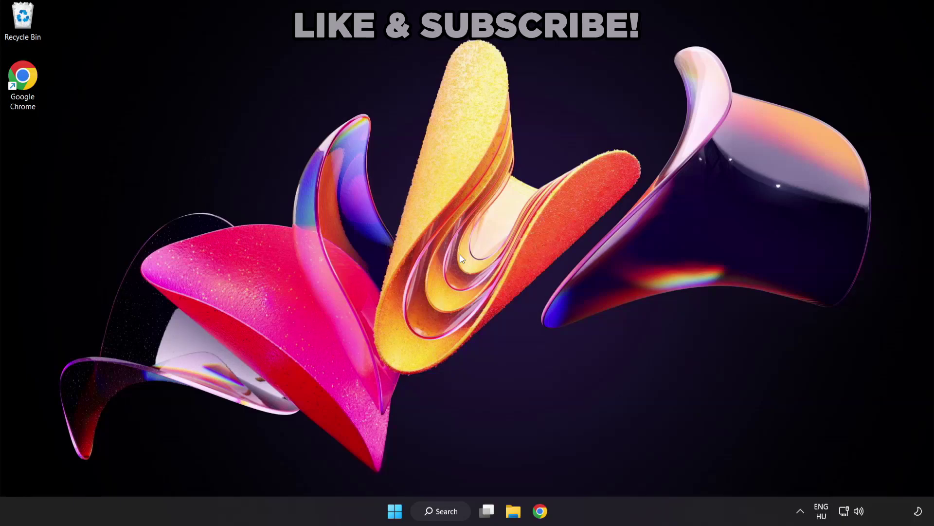
Search Windows for 'device manager'.
{"action": "left_click", "coordinate": [452, 517]}
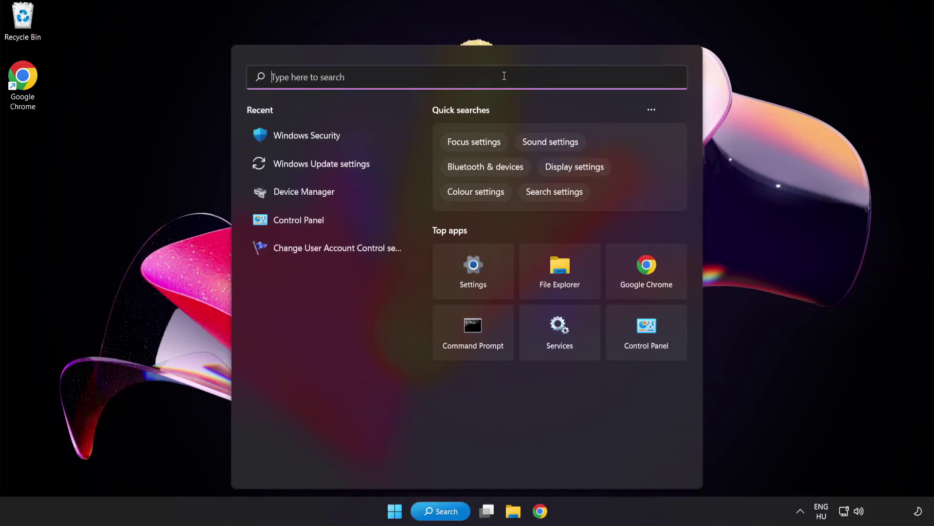
{"action": "type", "text": "device manag"}
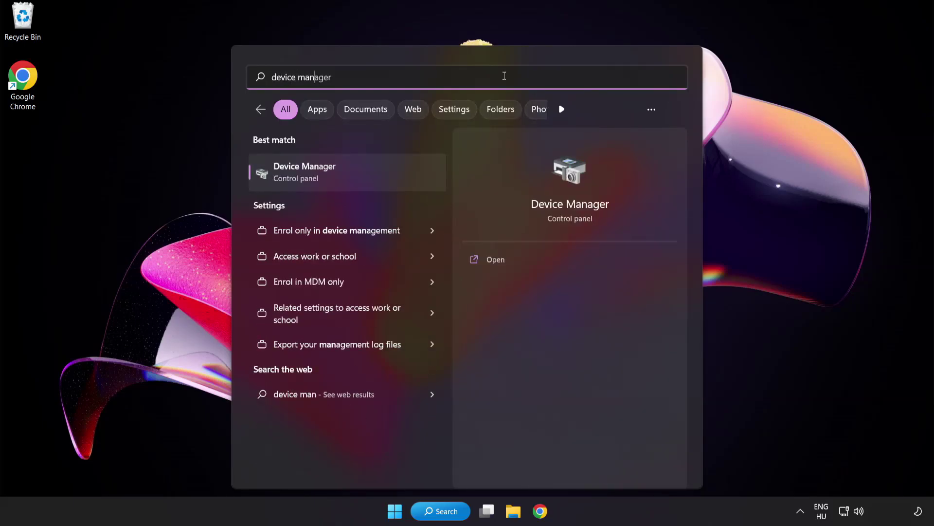
{"action": "type", "text": "er"}
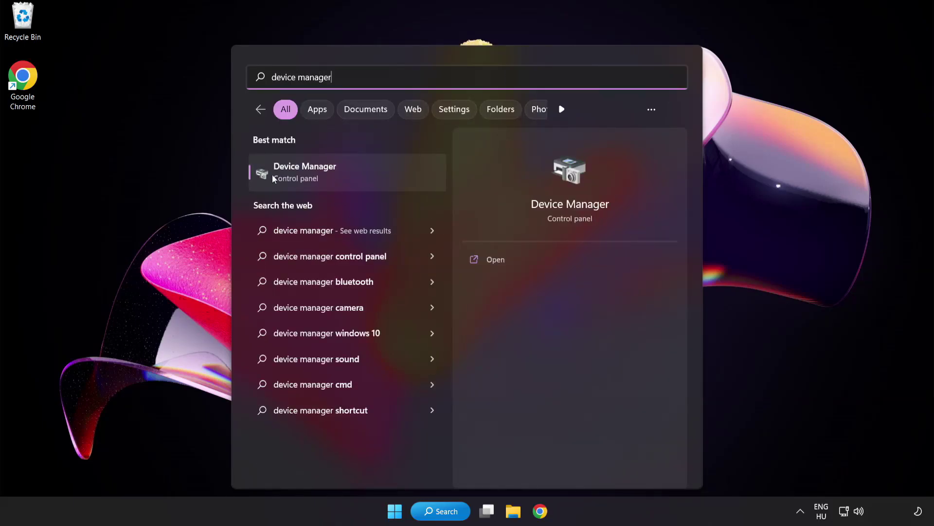
Open Device Manager, expand Display adapters and bring up the VMware SVGA 3D adapter's context menu.
{"action": "left_click", "coordinate": [374, 178]}
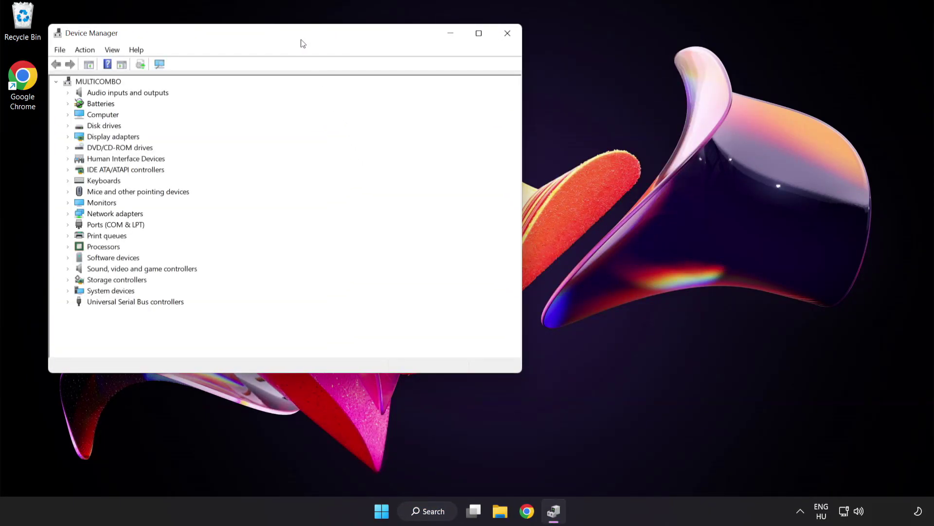
{"action": "left_click_drag", "start_coordinate": [302, 40], "coordinate": [457, 97]}
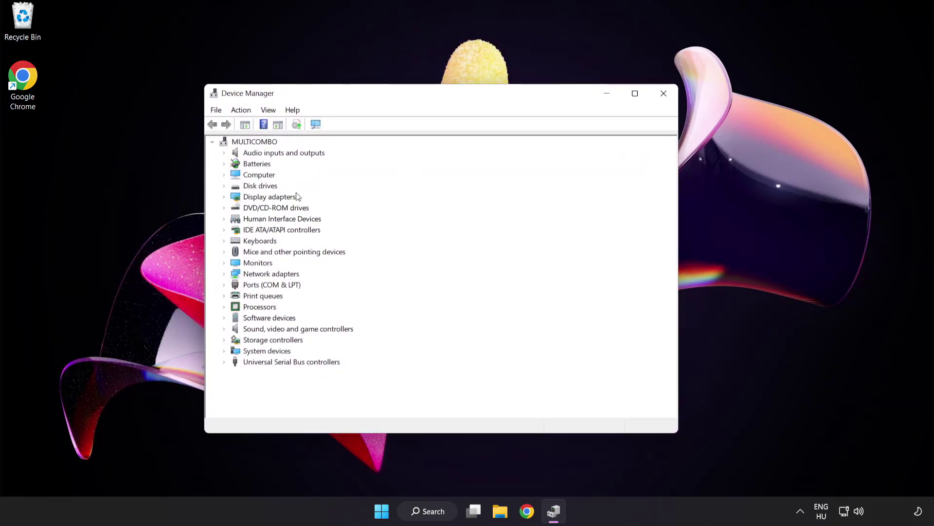
{"action": "left_click", "coordinate": [262, 200]}
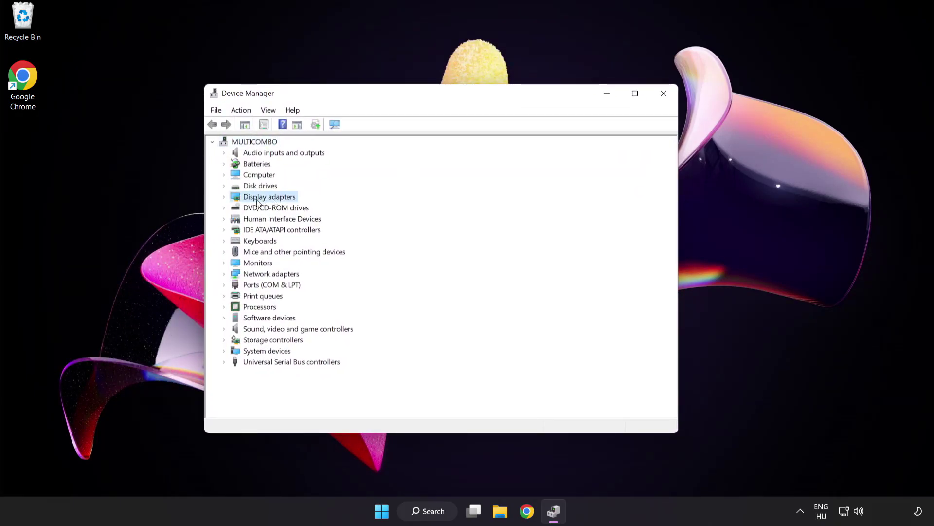
{"action": "left_click", "coordinate": [224, 197]}
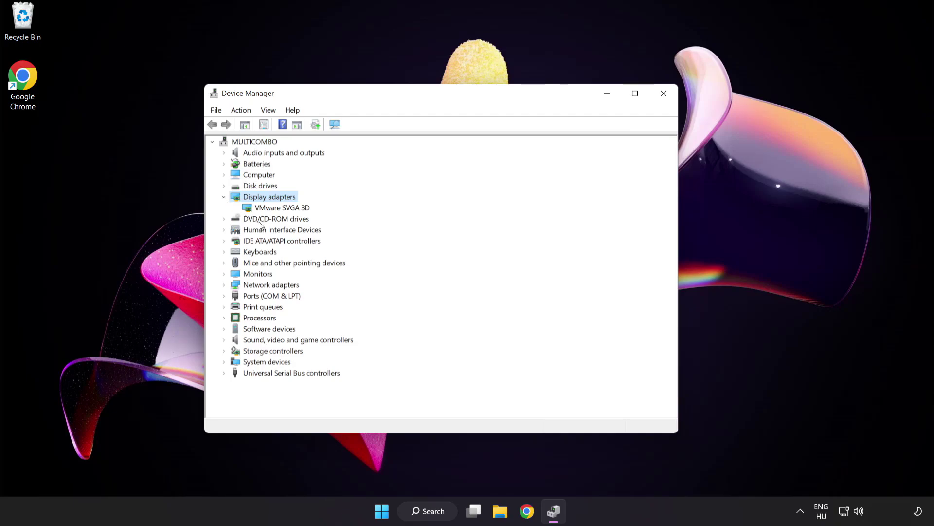
{"action": "left_click", "coordinate": [244, 203]}
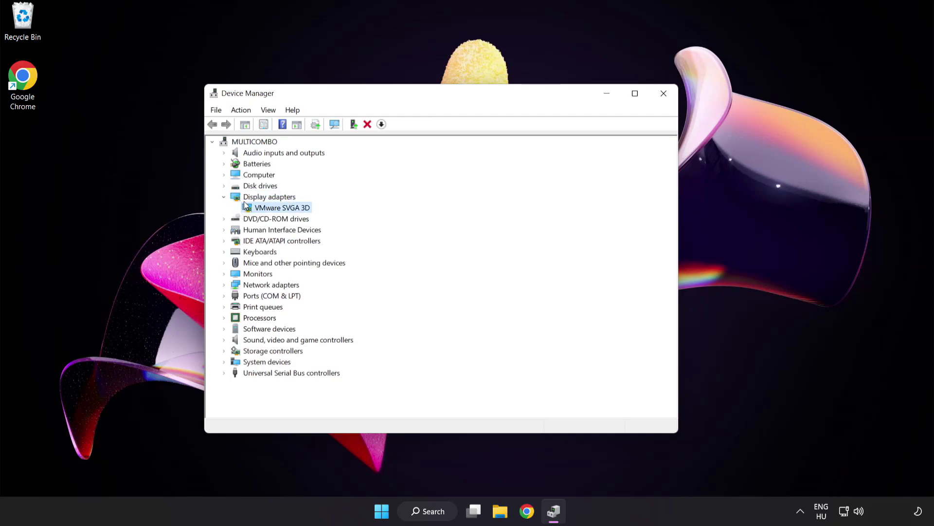
{"action": "right_click", "coordinate": [275, 209]}
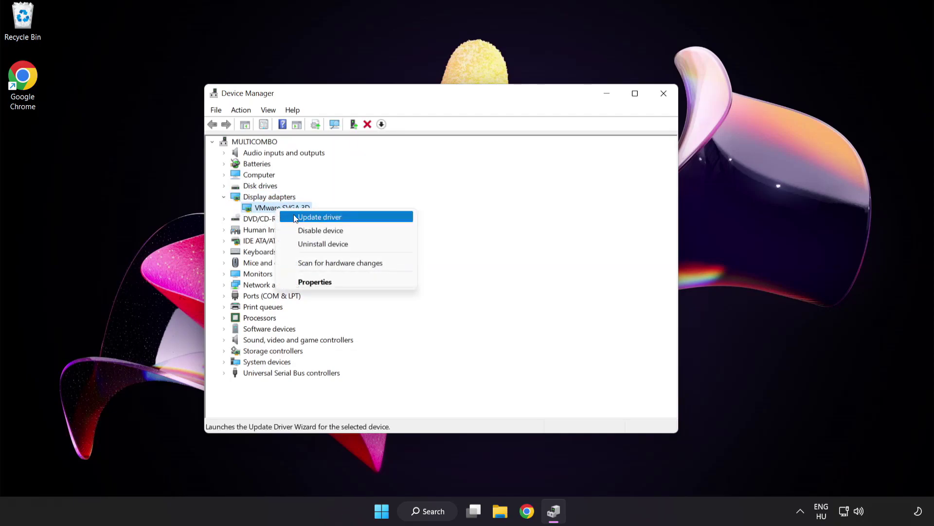
Search automatically for a VMware SVGA 3D driver, dismiss the already-installed result, and close Device Manager.
{"action": "left_click", "coordinate": [362, 218]}
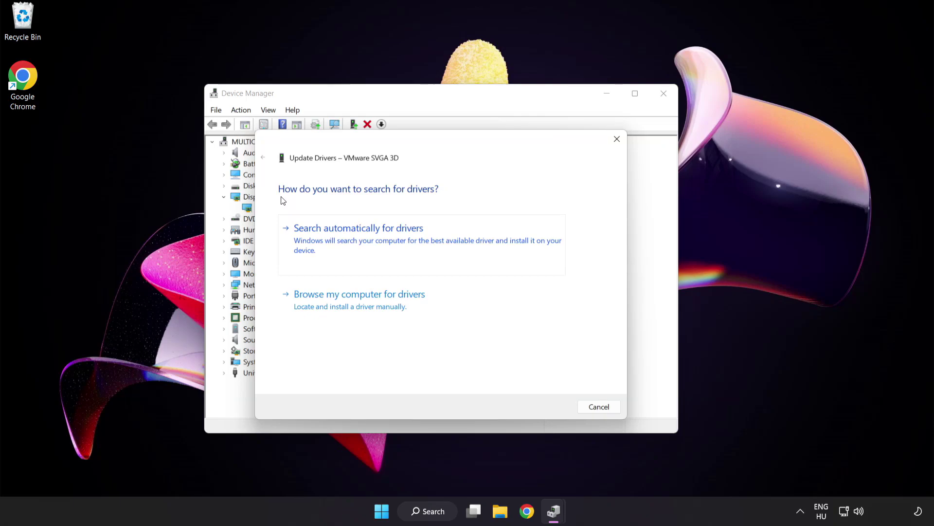
{"action": "left_click", "coordinate": [406, 238]}
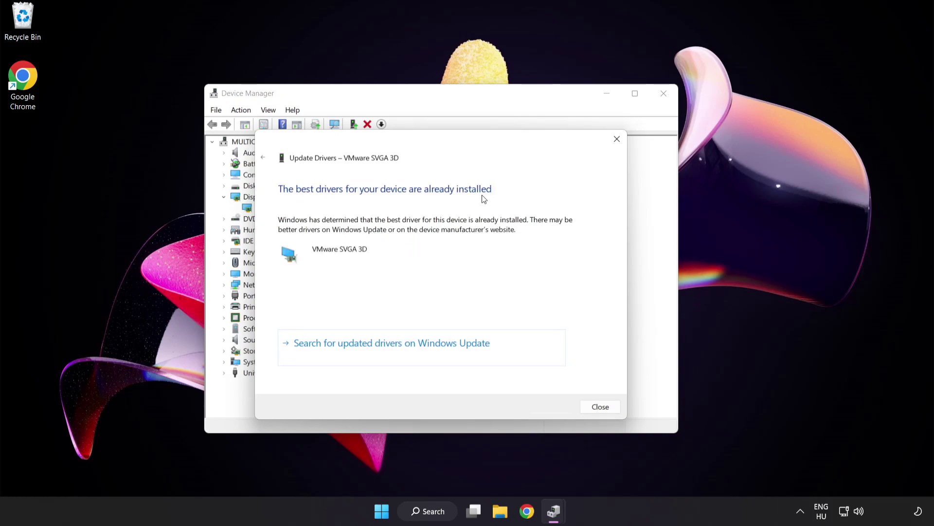
{"action": "left_click", "coordinate": [599, 407]}
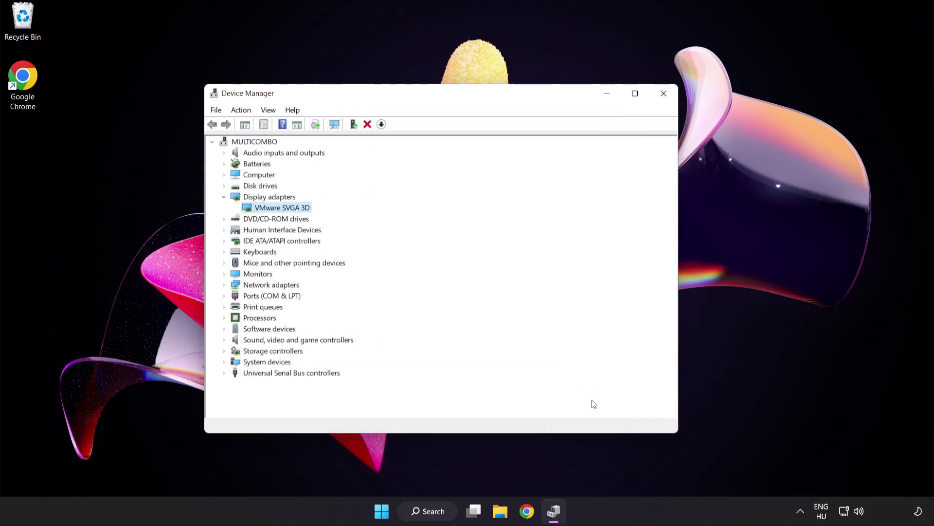
{"action": "left_click", "coordinate": [658, 97]}
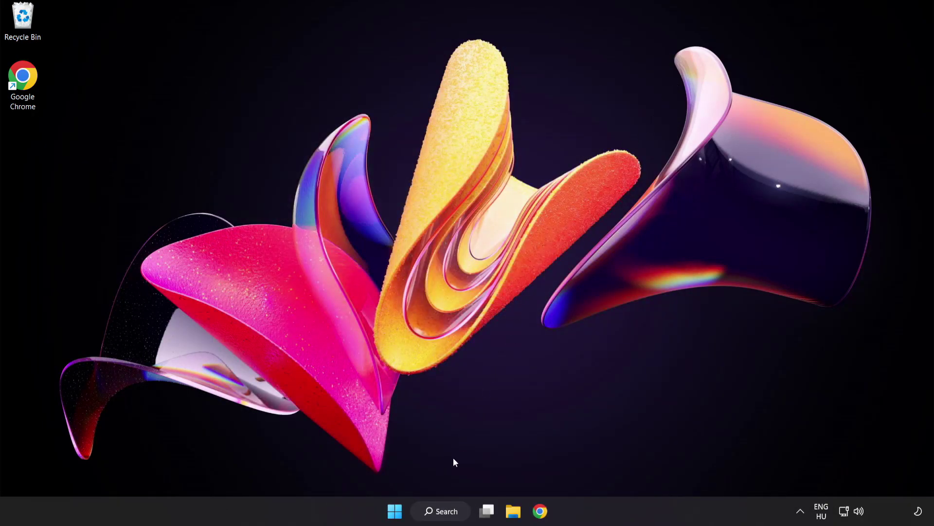
Search for 'update' and open the Windows Update settings page.
{"action": "left_click", "coordinate": [448, 516]}
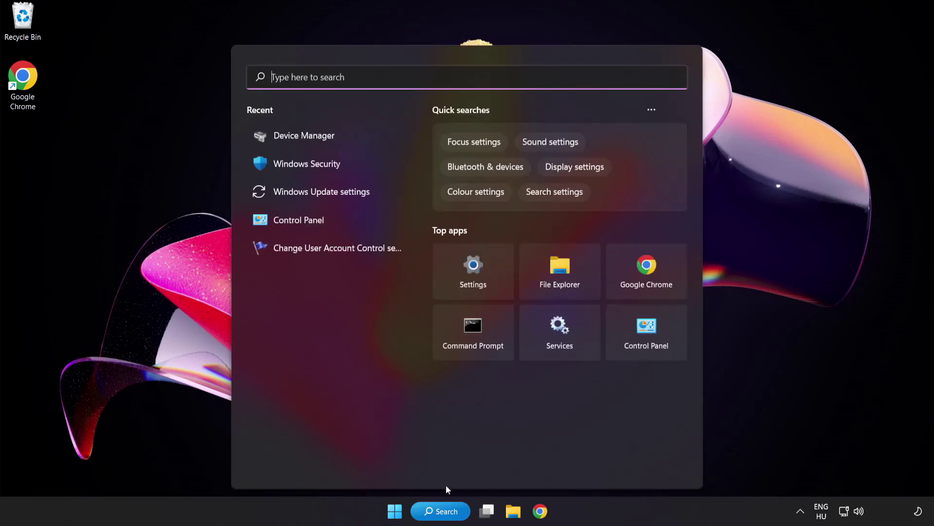
{"action": "type", "text": "update"}
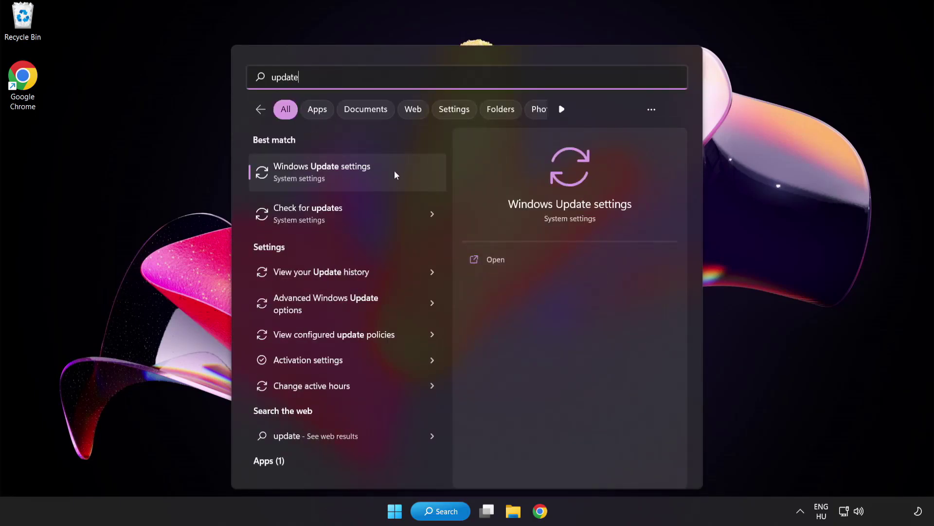
{"action": "left_click", "coordinate": [357, 177]}
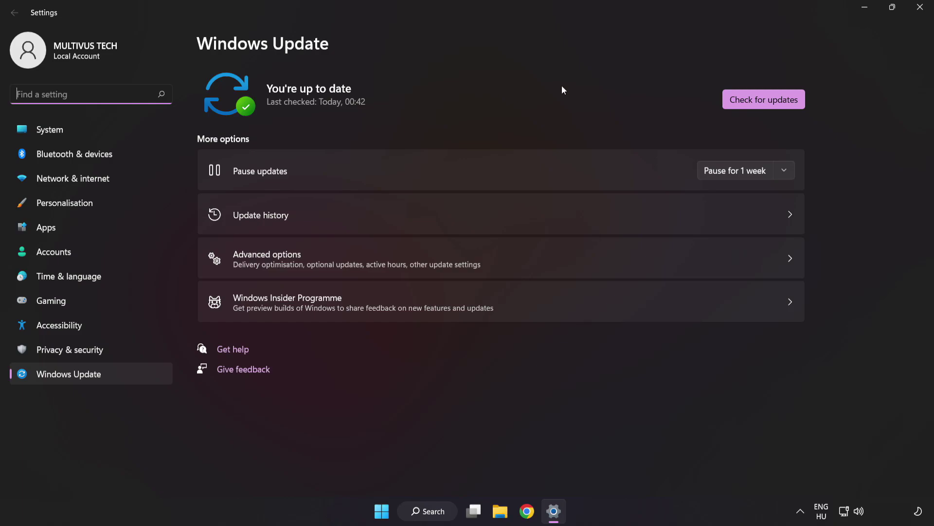
Run a fresh Windows Update check, confirm the PC is up to date, and close Settings.
{"action": "left_click", "coordinate": [760, 104]}
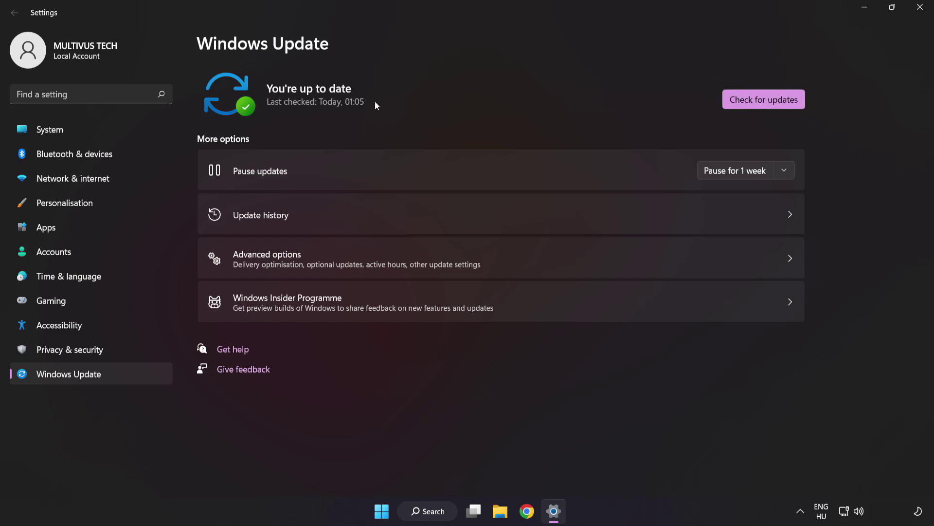
{"action": "left_click", "coordinate": [919, 8]}
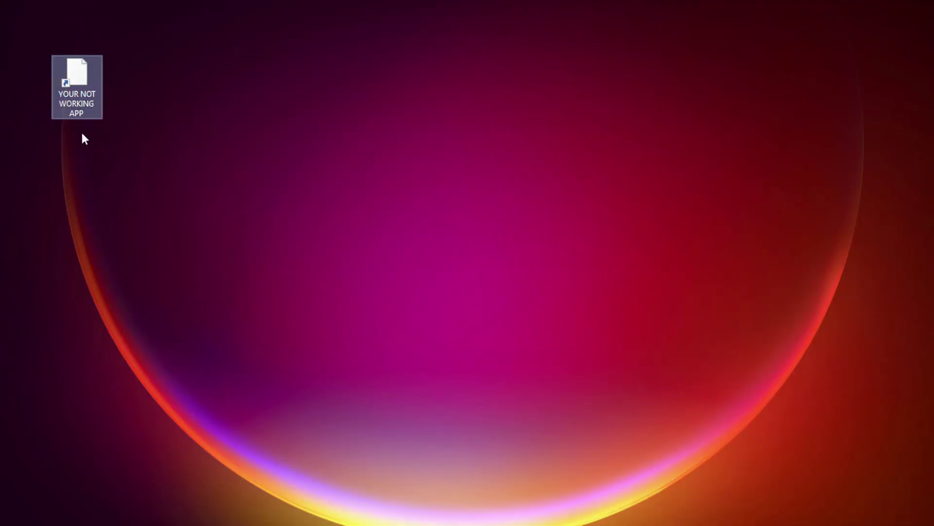
Open Properties for the 'YOUR NOT WORKING APP' desktop shortcut and centre the dialog.
{"action": "right_click", "coordinate": [76, 68]}
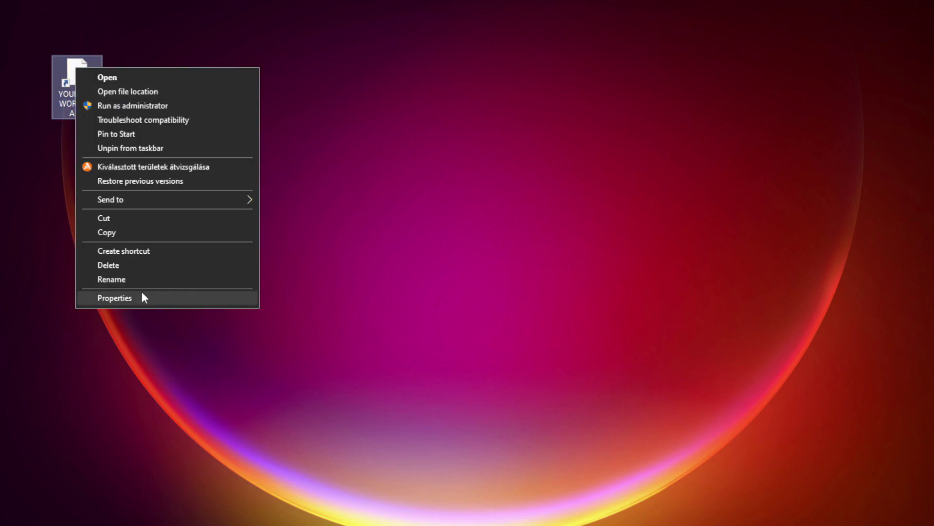
{"action": "left_click", "coordinate": [188, 299]}
{"action": "left_click_drag", "start_coordinate": [209, 77], "coordinate": [469, 103]}
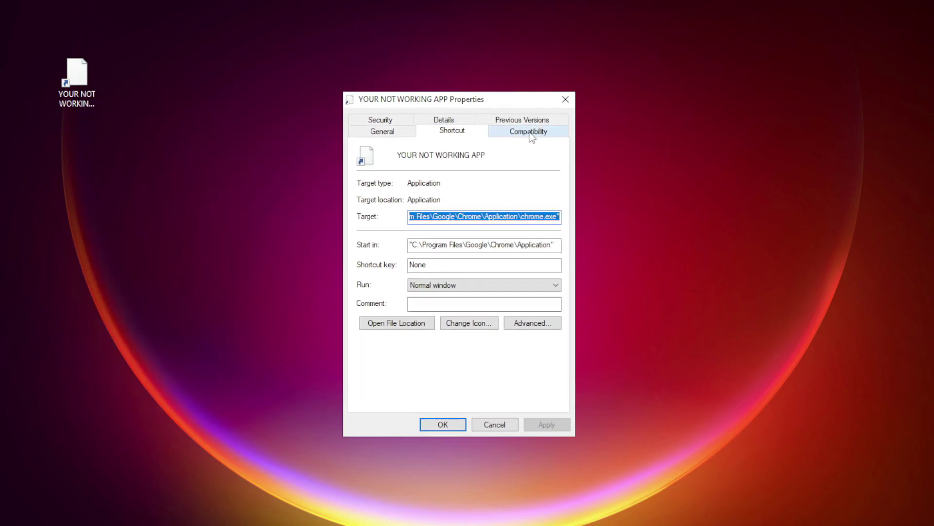
Set Windows 8 compatibility mode, fullscreen optimizations off, run as administrator; apply and OK.
{"action": "left_click", "coordinate": [547, 134]}
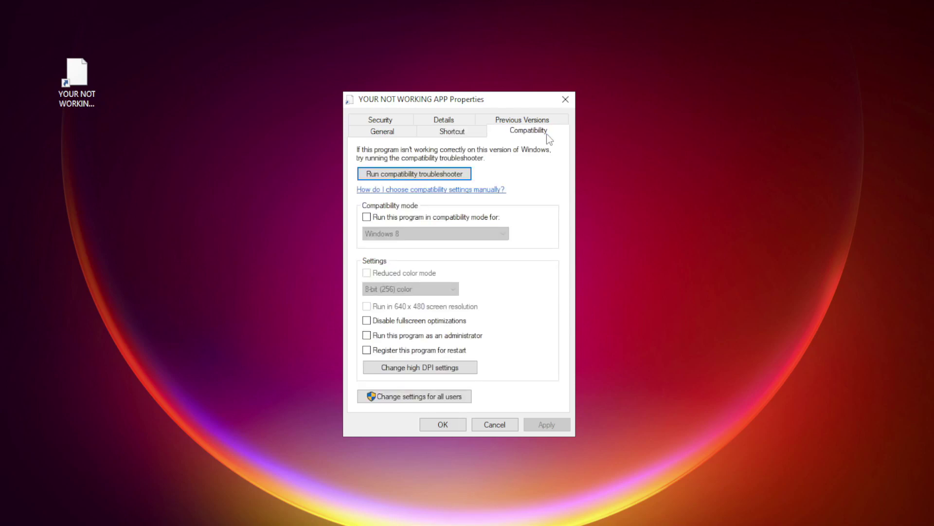
{"action": "left_click", "coordinate": [379, 217]}
{"action": "left_click", "coordinate": [401, 232]}
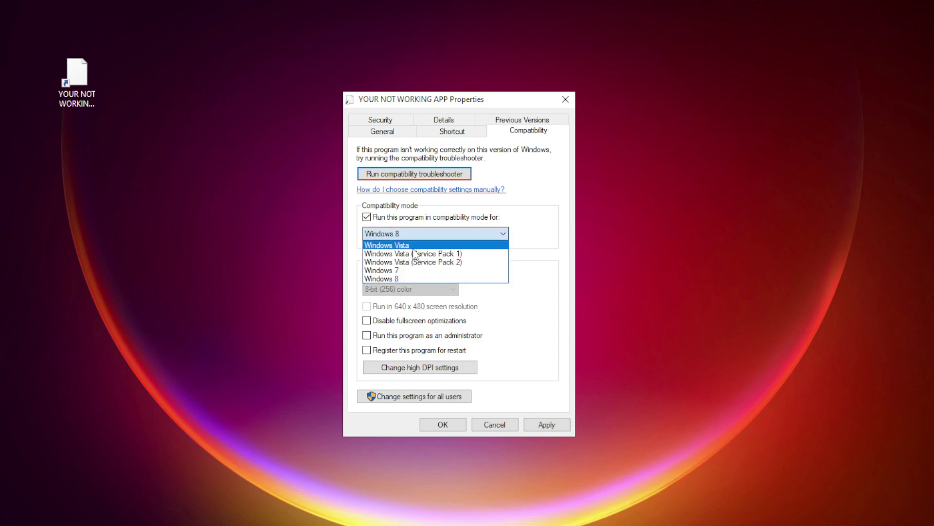
{"action": "left_click", "coordinate": [408, 276]}
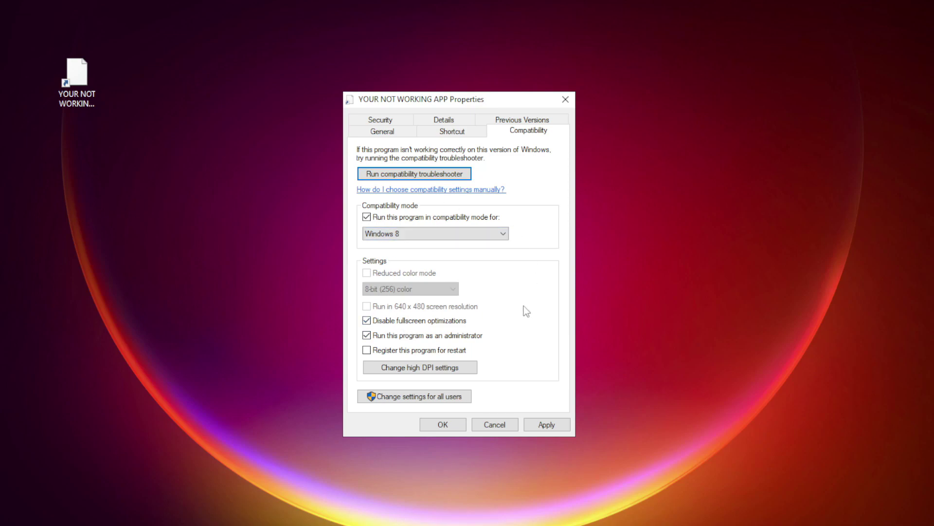
{"action": "left_click", "coordinate": [547, 425]}
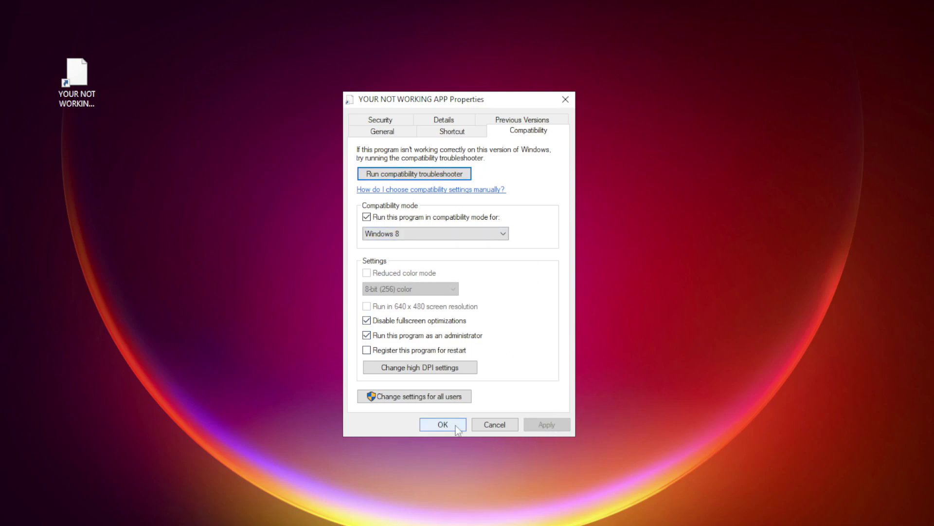
{"action": "left_click", "coordinate": [443, 425]}
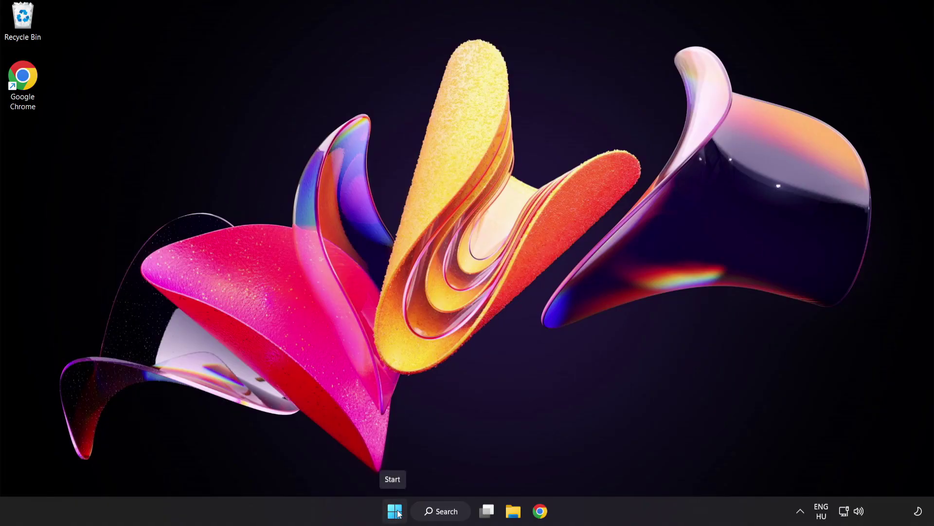
Launch Task Manager from the Start button's quick-link menu.
{"action": "right_click", "coordinate": [398, 514]}
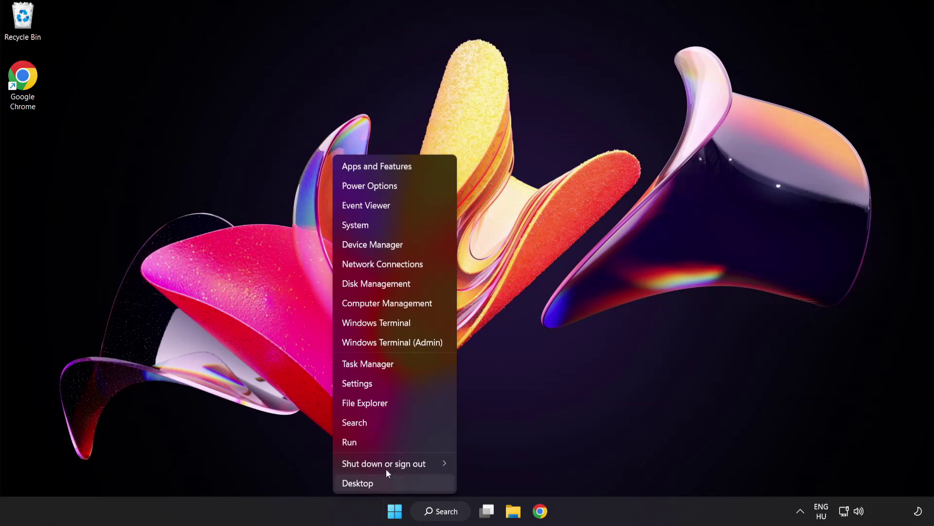
{"action": "left_click", "coordinate": [404, 364]}
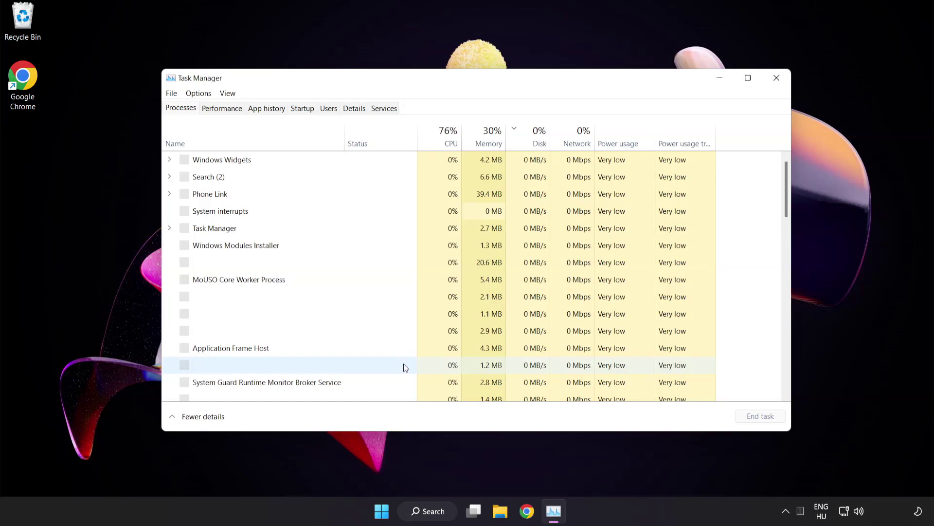
Disable Cortana, Phone Link, Terminal and Windows Security notification icon at startup, then close Task Manager.
{"action": "left_click", "coordinate": [302, 108]}
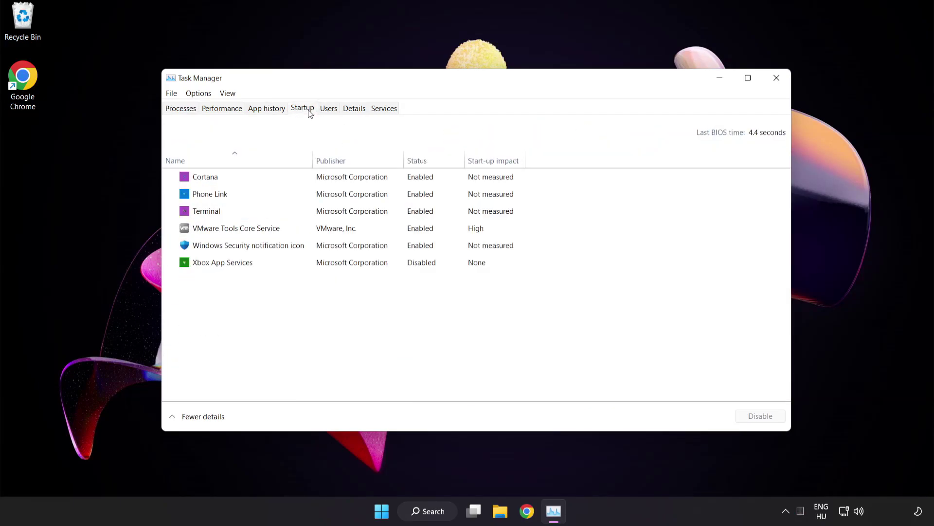
{"action": "left_click", "coordinate": [311, 182]}
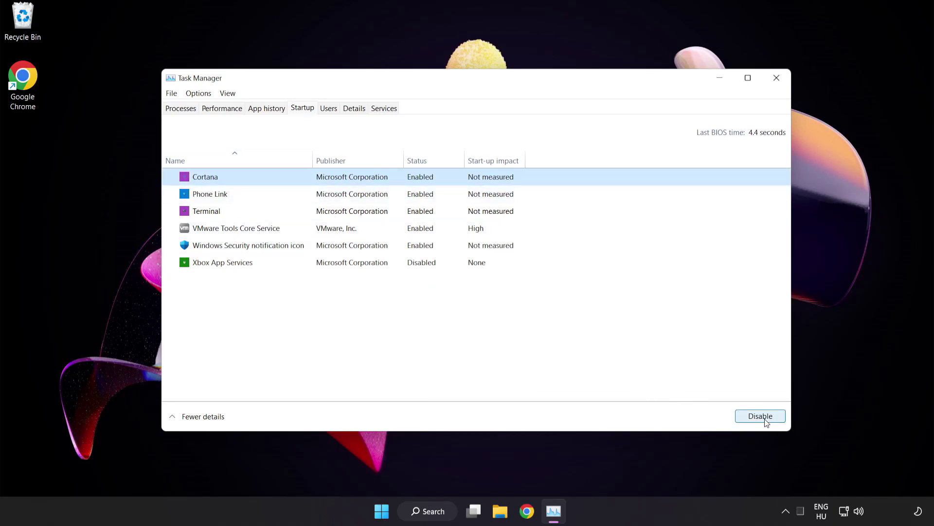
{"action": "left_click", "coordinate": [765, 420]}
{"action": "left_click", "coordinate": [290, 193]}
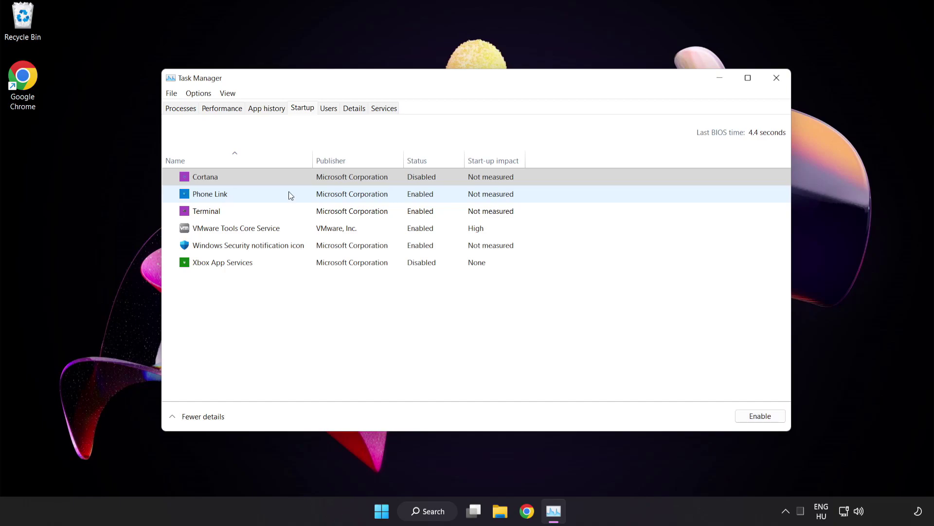
{"action": "left_click", "coordinate": [755, 423]}
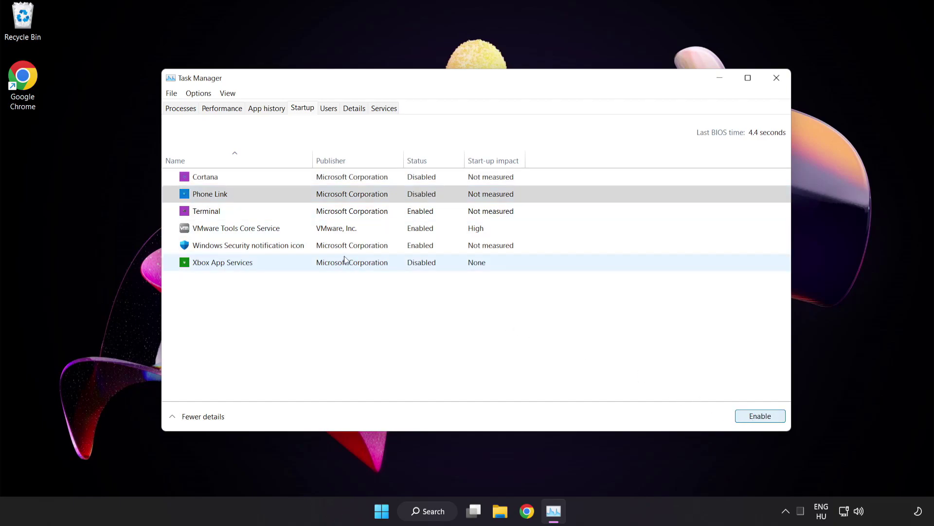
{"action": "left_click", "coordinate": [295, 212]}
{"action": "left_click", "coordinate": [759, 416]}
{"action": "left_click", "coordinate": [316, 246]}
{"action": "left_click", "coordinate": [754, 422]}
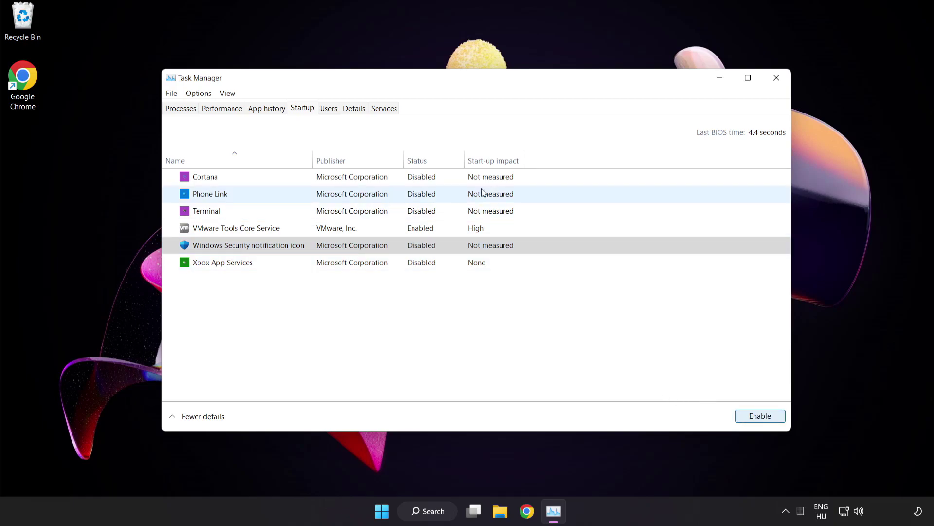
{"action": "left_click", "coordinate": [777, 79]}
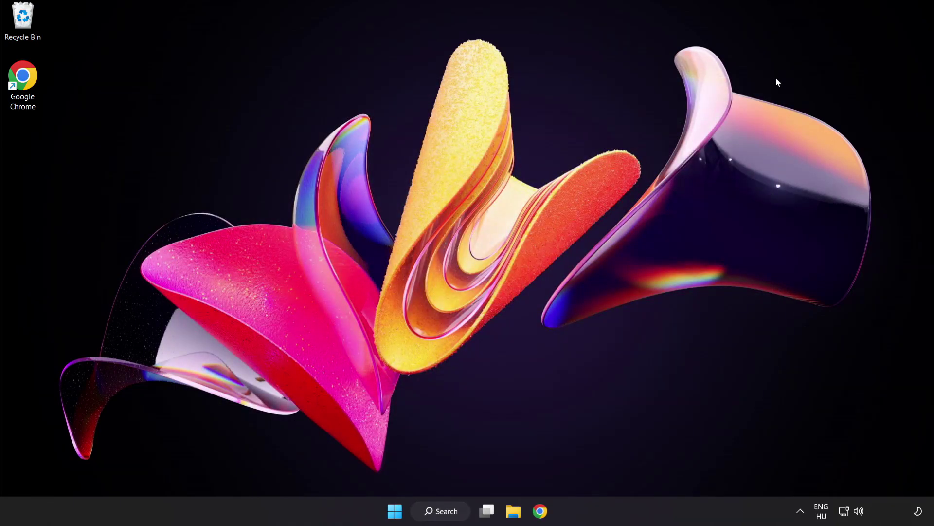
Bring Chrome back to the DirectX End-User Runtime Web Installer page and scroll down it.
{"action": "left_click", "coordinate": [540, 512]}
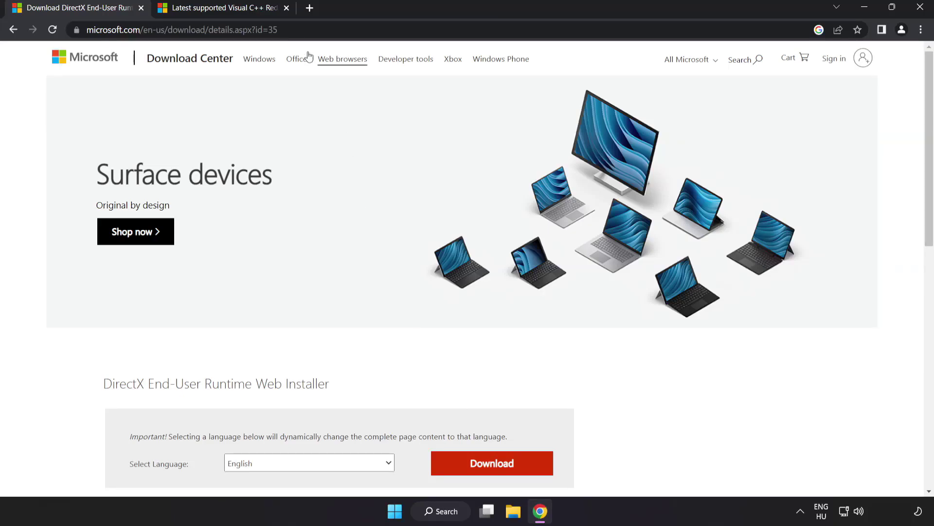
{"action": "left_click", "coordinate": [306, 30]}
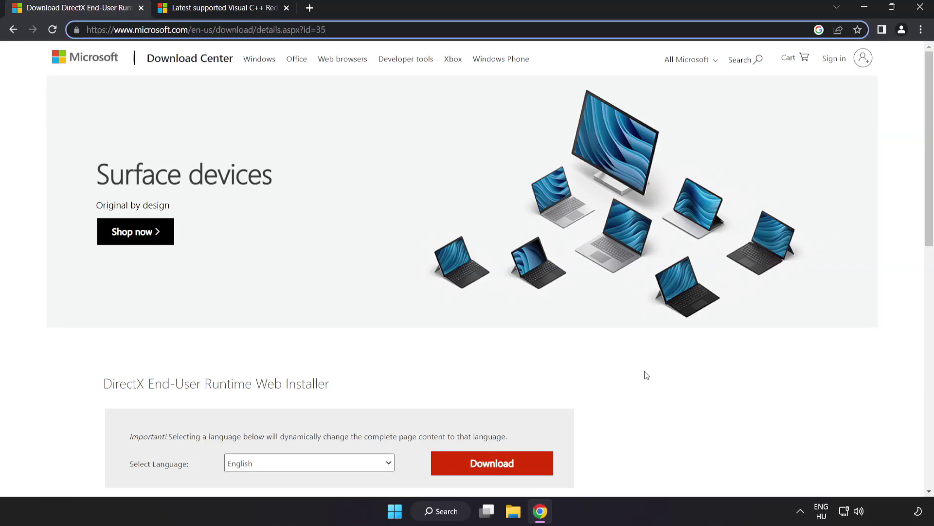
{"action": "left_click", "coordinate": [653, 396]}
{"action": "scroll", "coordinate": [653, 396], "scroll_direction": "down", "scroll_amount": 3}
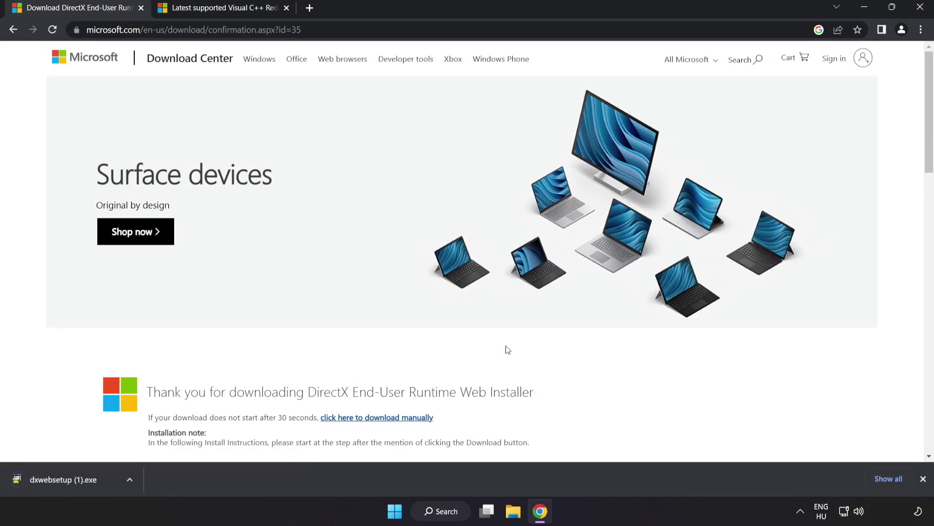
Run dxwebsetup (1).exe, accept the licence, skip the Bing Bar, and finish DirectX Setup.
{"action": "left_click", "coordinate": [78, 480]}
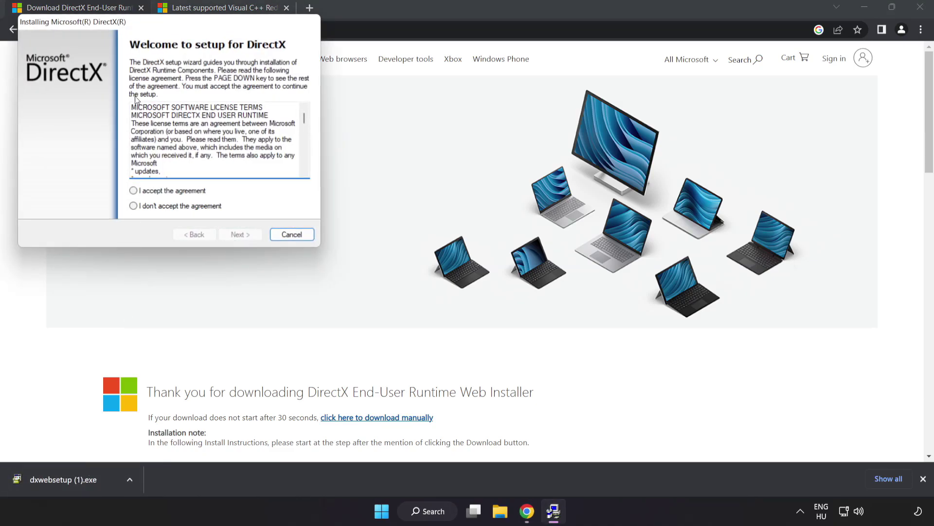
{"action": "left_click_drag", "start_coordinate": [140, 23], "coordinate": [427, 124]}
{"action": "scroll", "coordinate": [587, 224], "scroll_direction": "down", "scroll_amount": 10}
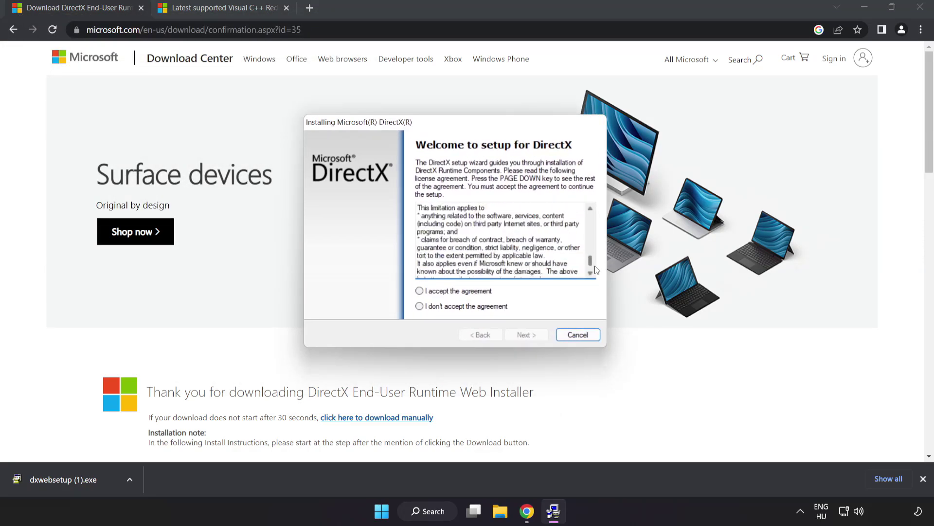
{"action": "left_click", "coordinate": [465, 295]}
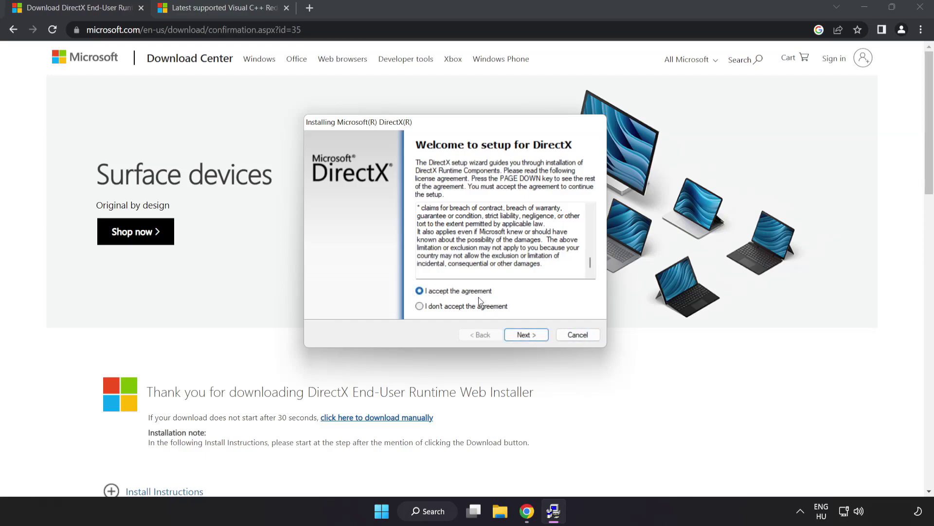
{"action": "left_click", "coordinate": [526, 337]}
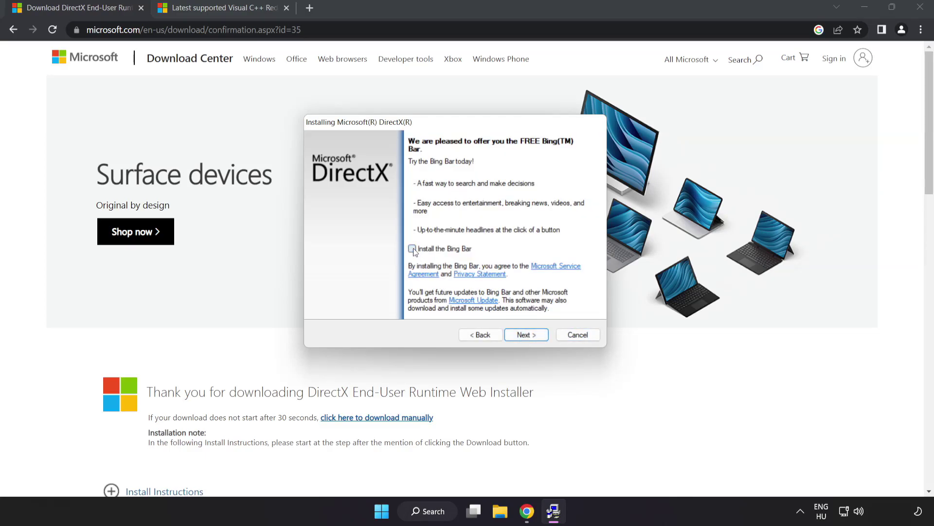
{"action": "left_click", "coordinate": [529, 334]}
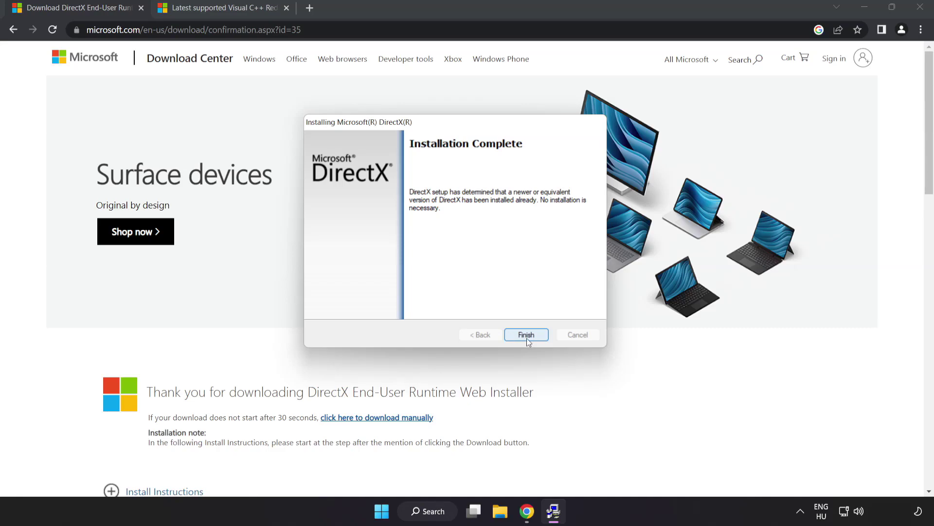
{"action": "left_click", "coordinate": [527, 334]}
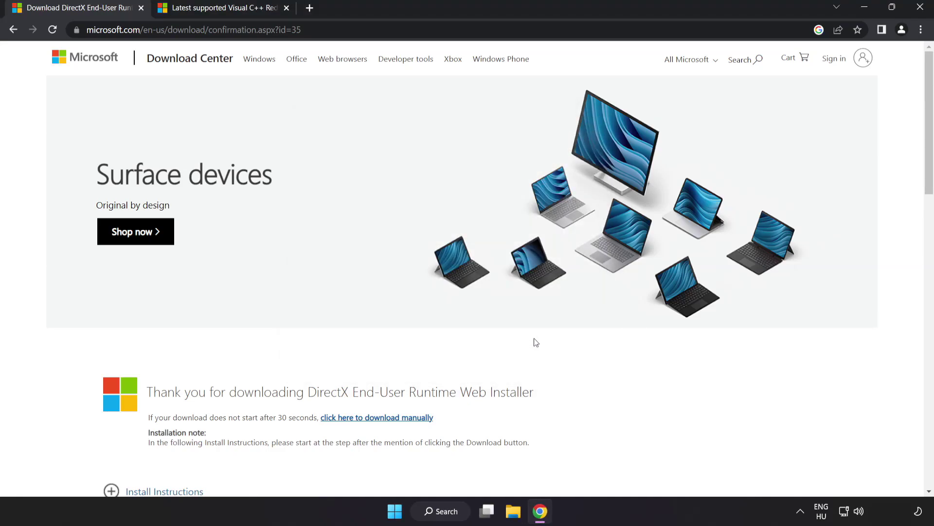
Download the ARM64, x86 and x64 vc_redist installers from the Visual Studio 2015–2022 table.
{"action": "left_click", "coordinate": [141, 8]}
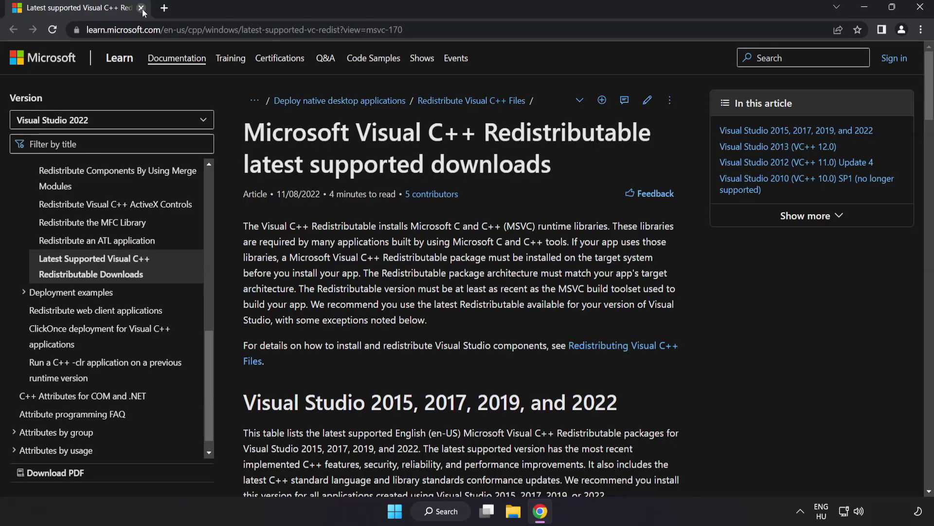
{"action": "left_click_drag", "start_coordinate": [435, 27], "coordinate": [235, 29]}
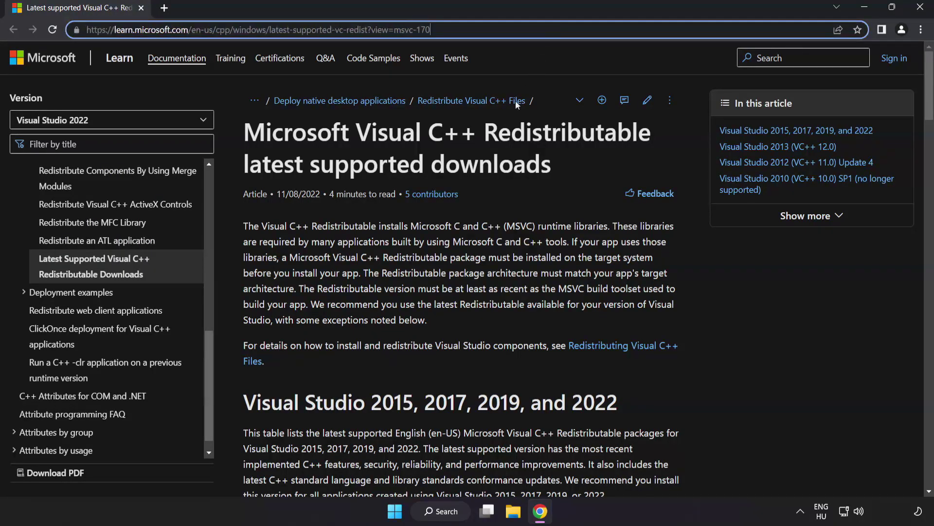
{"action": "left_click", "coordinate": [468, 144]}
{"action": "left_click_drag", "start_coordinate": [928, 88], "coordinate": [921, 136]}
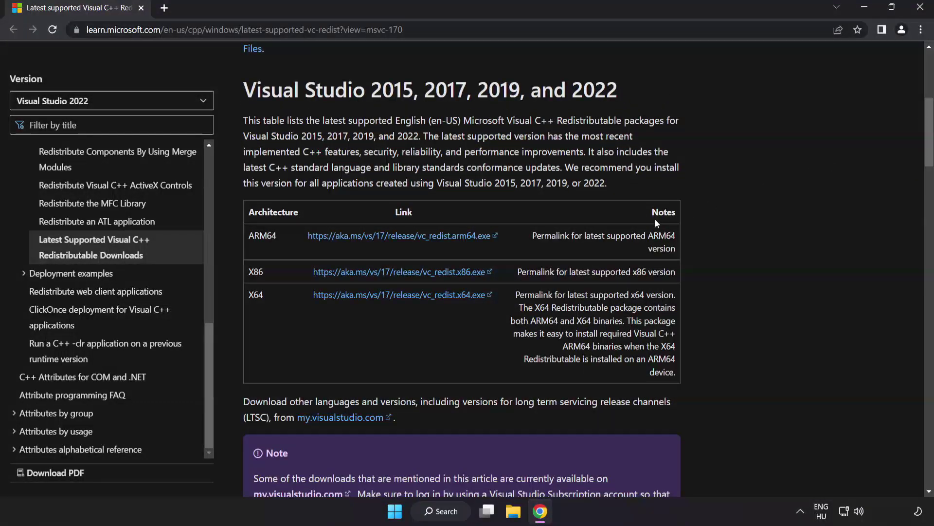
{"action": "left_click", "coordinate": [387, 236]}
{"action": "left_click", "coordinate": [392, 272]}
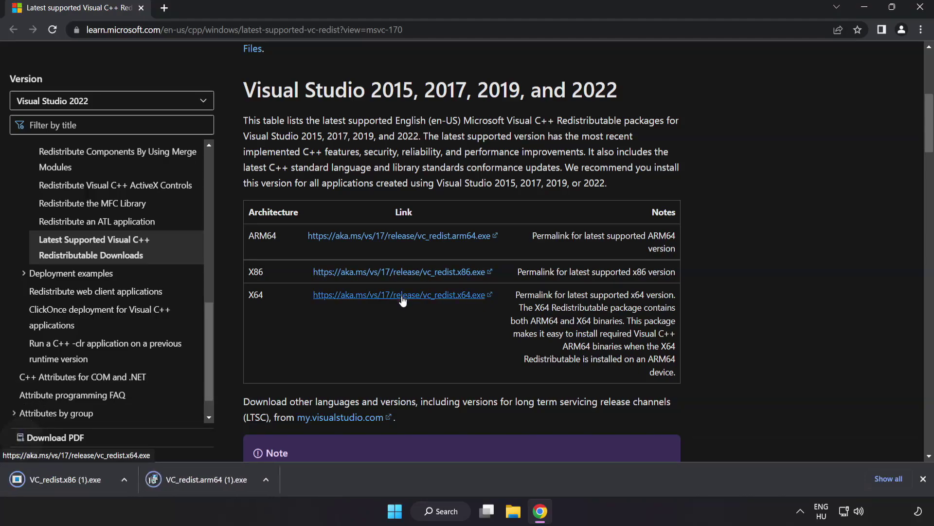
{"action": "left_click", "coordinate": [401, 297]}
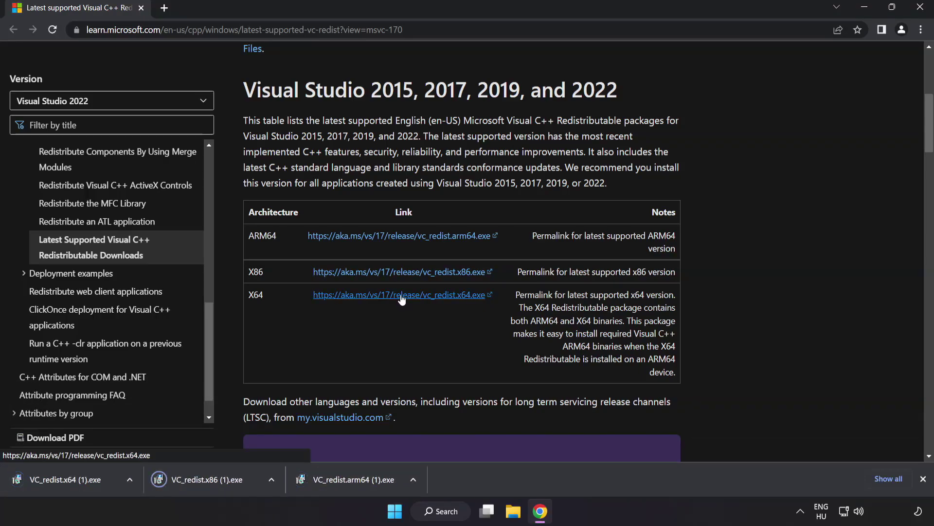
Agree to the terms and install the ARM64 vc_redist, then dismiss its failed result.
{"action": "left_click", "coordinate": [351, 480]}
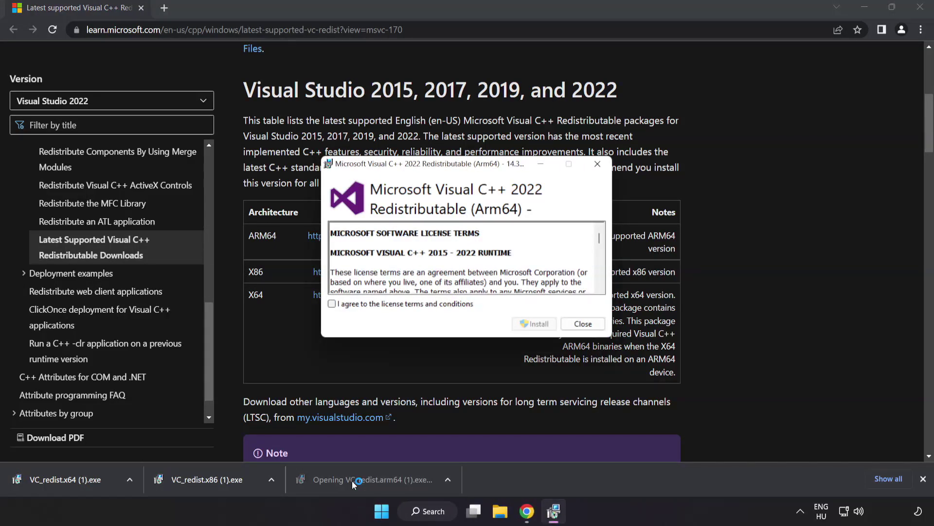
{"action": "left_click_drag", "start_coordinate": [600, 238], "coordinate": [599, 284]}
{"action": "left_click", "coordinate": [333, 304]}
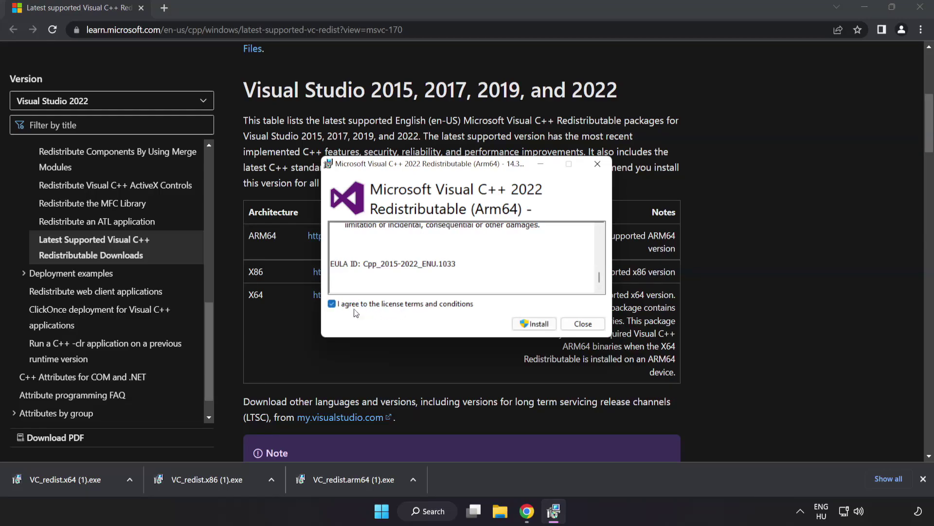
{"action": "left_click", "coordinate": [533, 324]}
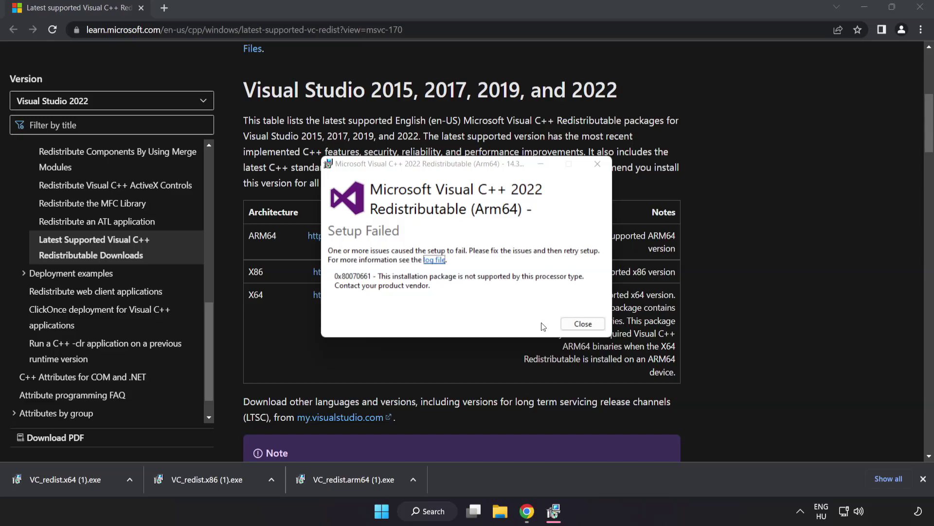
{"action": "left_click", "coordinate": [582, 324]}
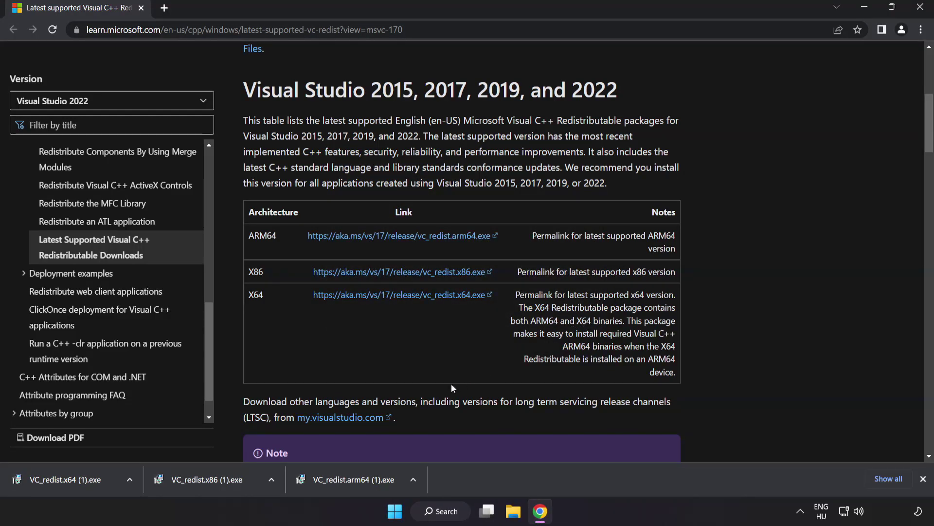
Install the x86 runtime 14.34.31931, then run the x64 installer and close it without restarting.
{"action": "left_click", "coordinate": [210, 481]}
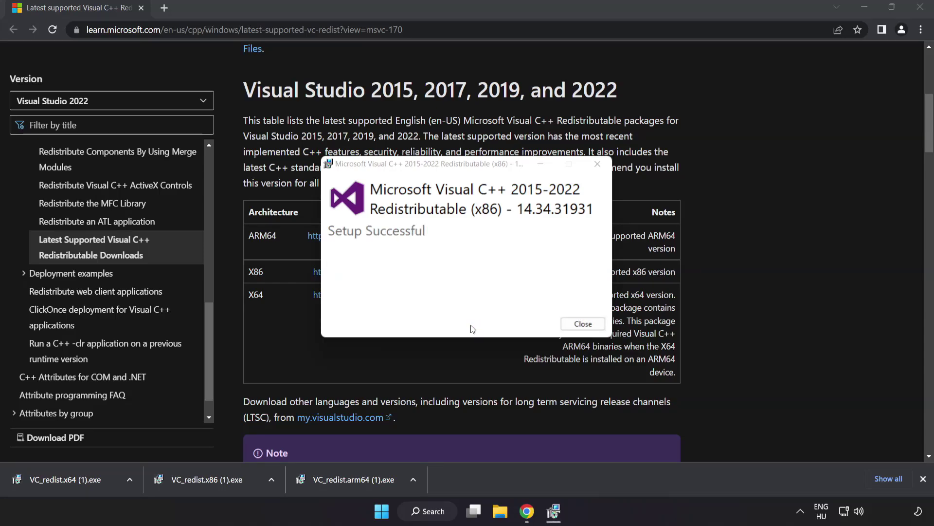
{"action": "left_click", "coordinate": [582, 324]}
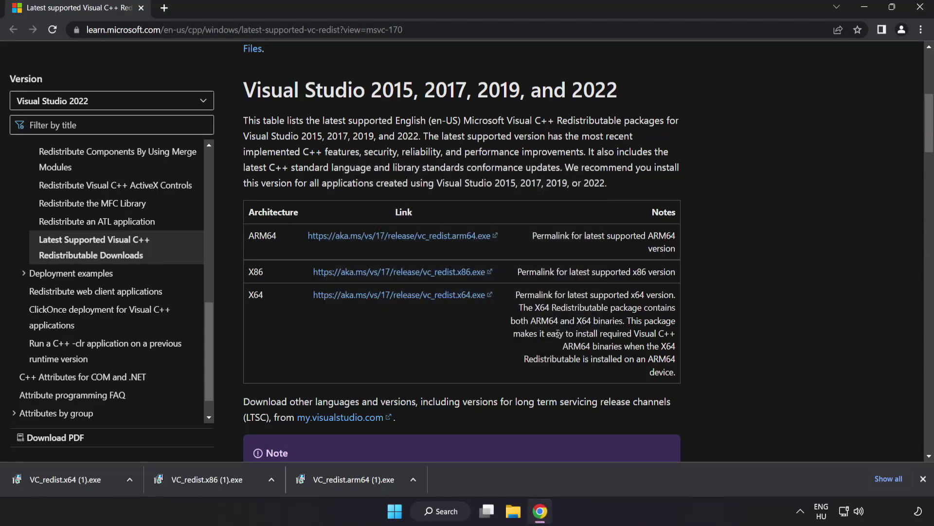
{"action": "left_click", "coordinate": [84, 476]}
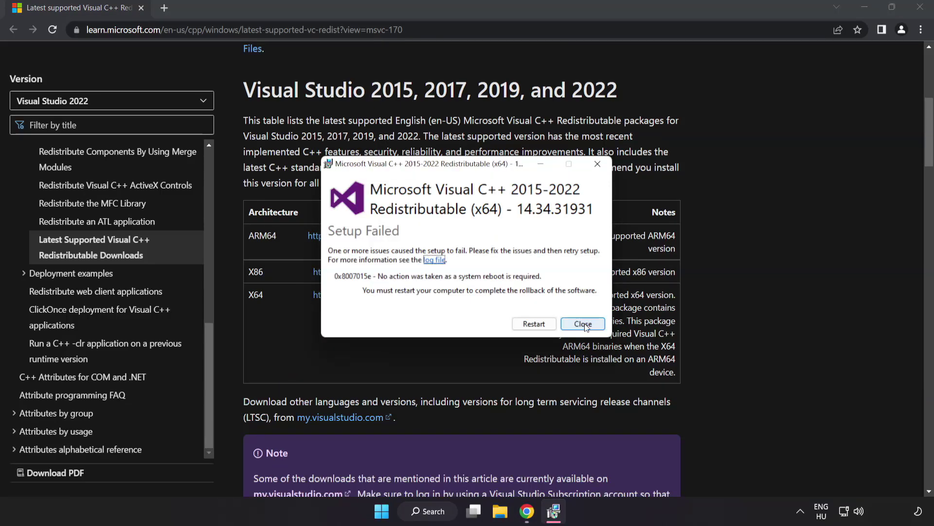
{"action": "left_click", "coordinate": [583, 324]}
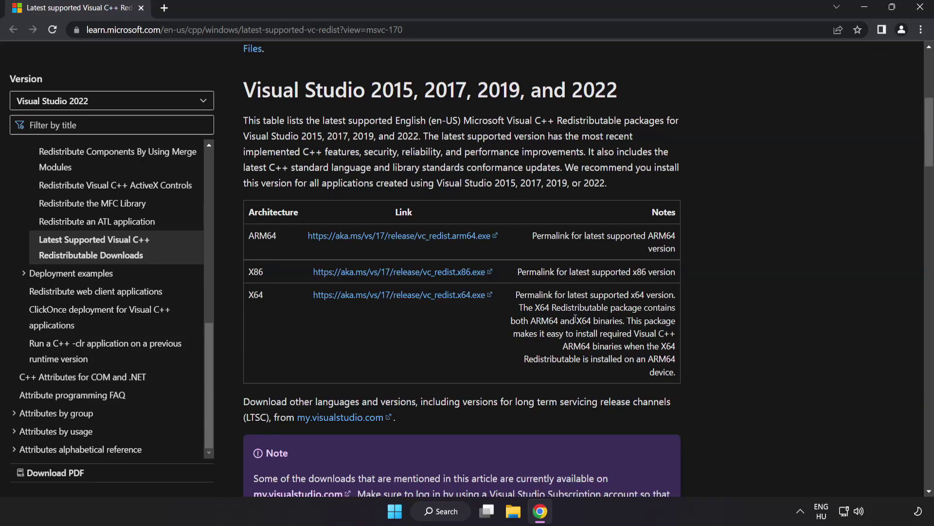
Close Chrome, search for 'cmd', and bring up Command Prompt's Run as administrator option.
{"action": "left_click", "coordinate": [918, 12]}
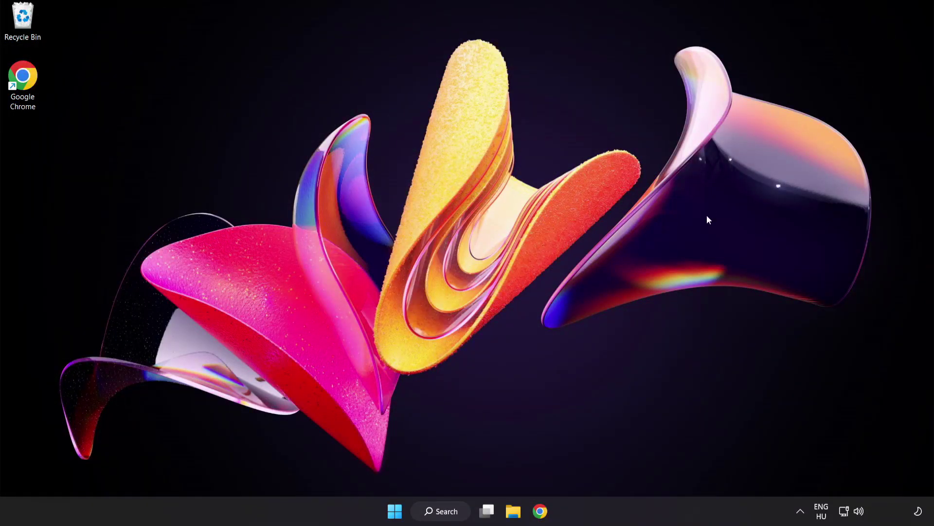
{"action": "left_click", "coordinate": [443, 512]}
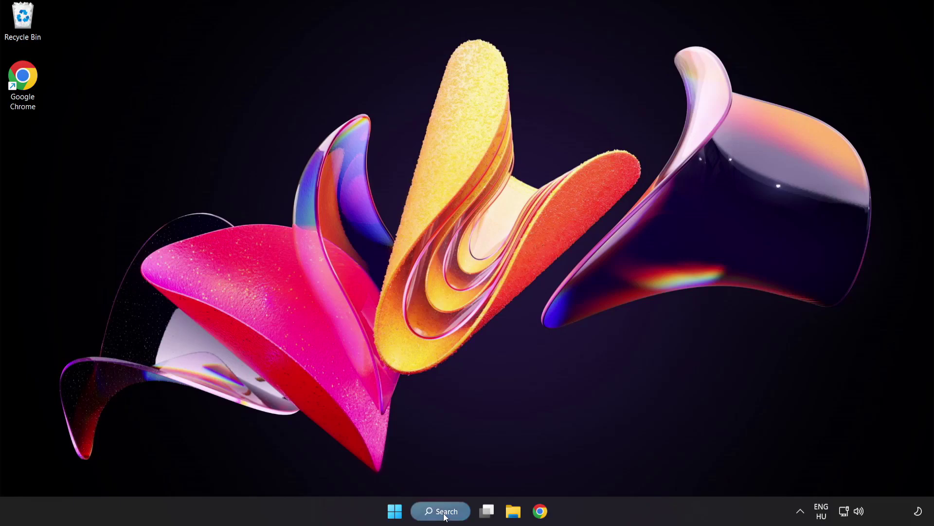
{"action": "left_click", "coordinate": [449, 79]}
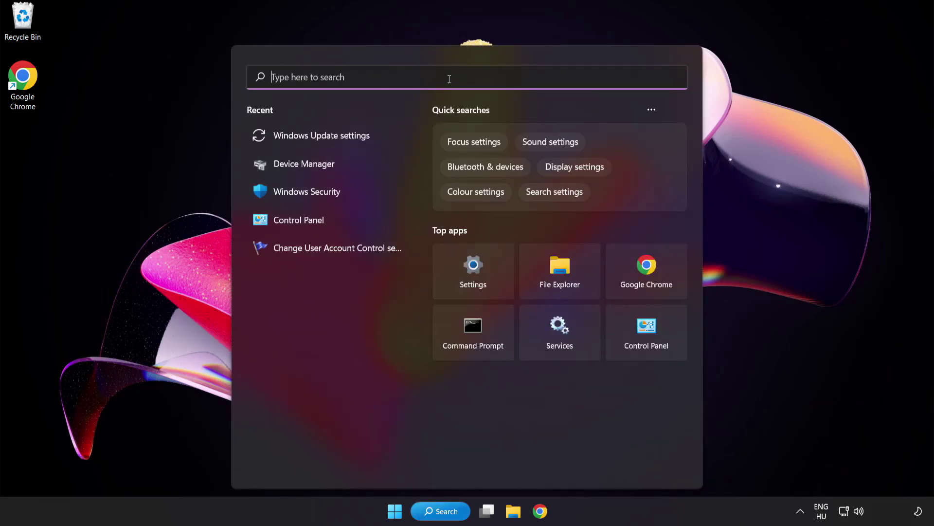
{"action": "type", "text": "cmd"}
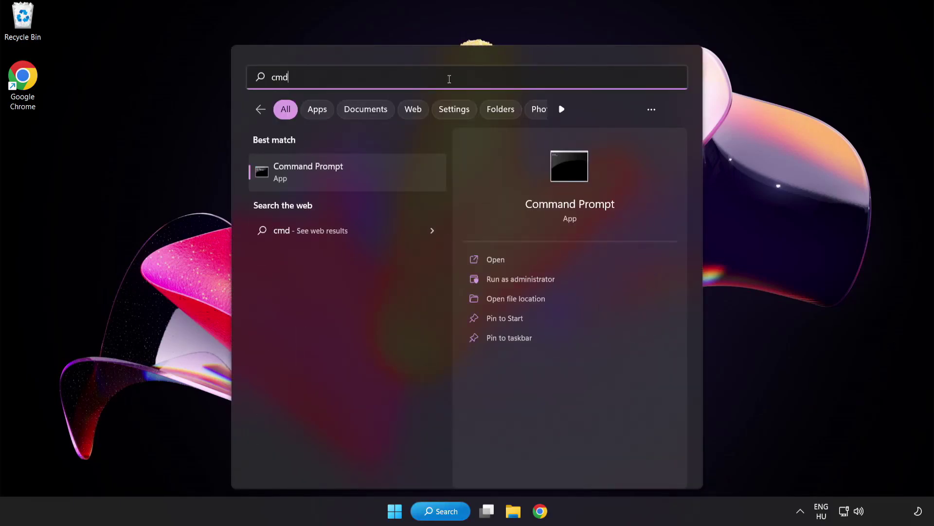
{"action": "right_click", "coordinate": [350, 179]}
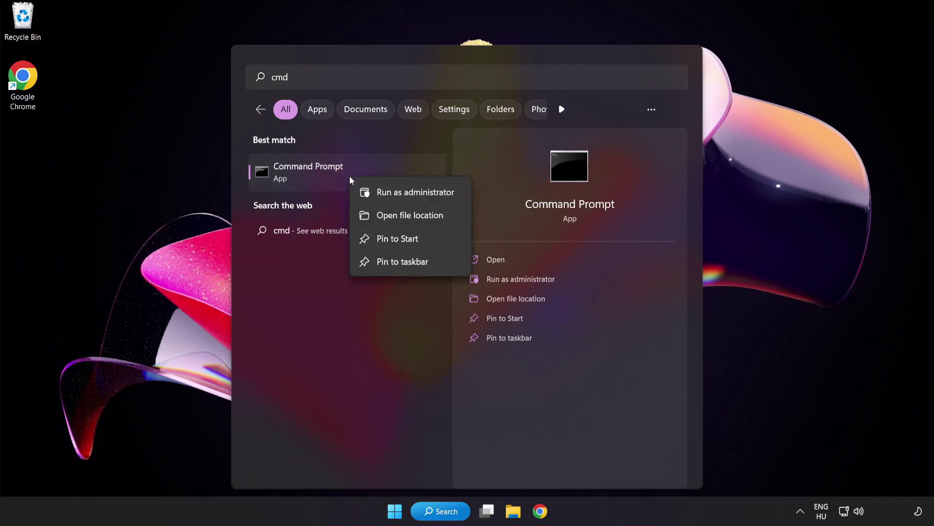
Run sfc /scannow in an administrator Command Prompt until verification reaches 100%.
{"action": "left_click", "coordinate": [393, 194]}
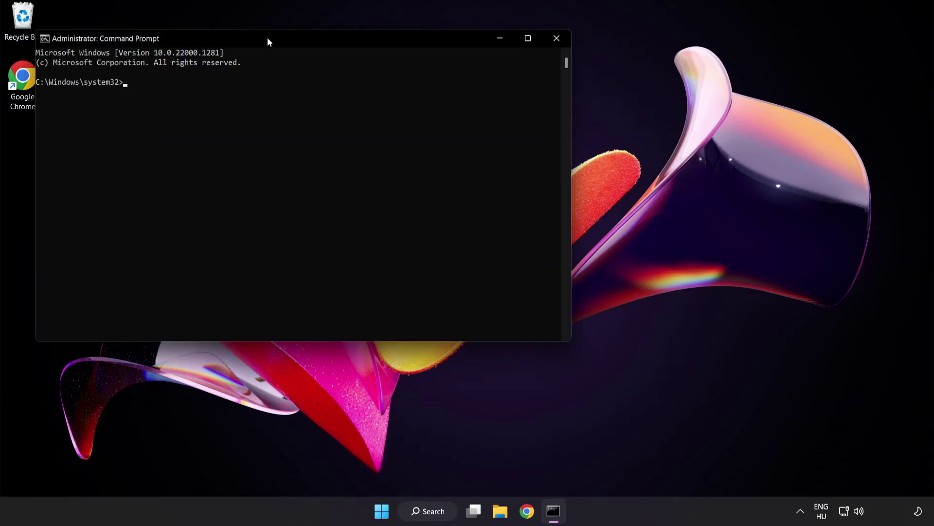
{"action": "left_click_drag", "start_coordinate": [267, 41], "coordinate": [407, 94]}
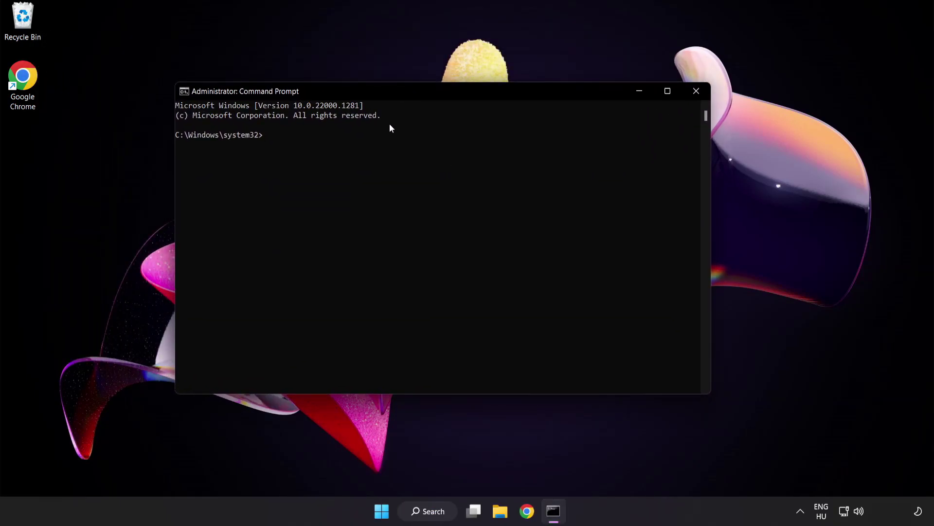
{"action": "type", "text": "sfc"}
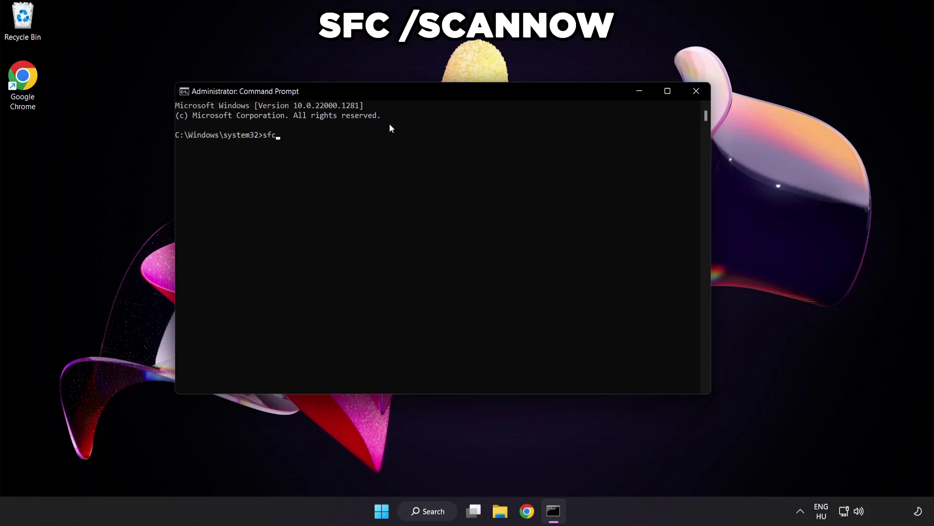
{"action": "type", "text": " /scannow"}
{"action": "key", "text": "Return"}
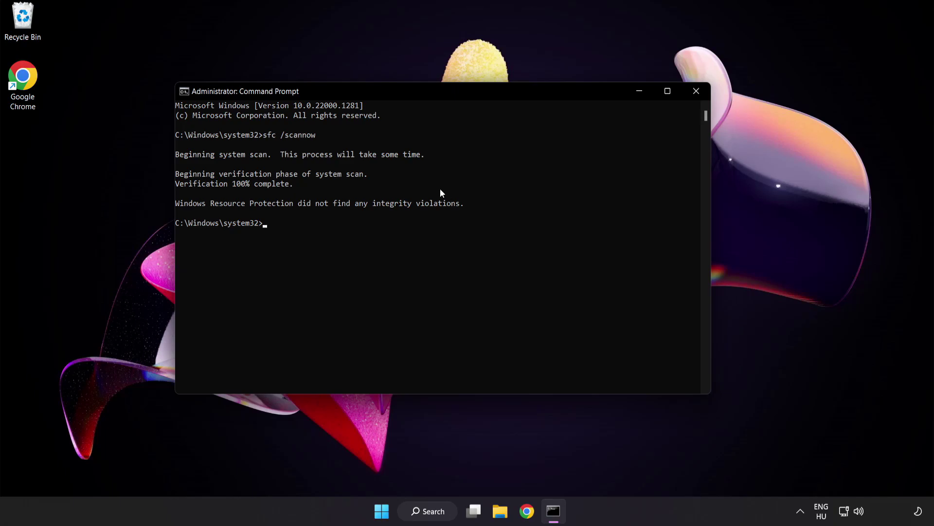
Close Command Prompt and show the Start menu power options with Restart.
{"action": "left_click", "coordinate": [696, 93]}
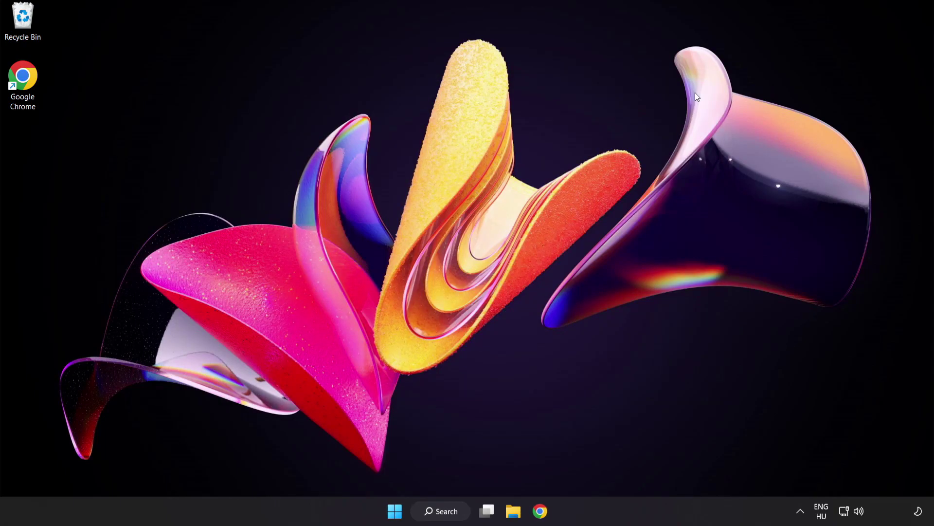
{"action": "left_click", "coordinate": [394, 511]}
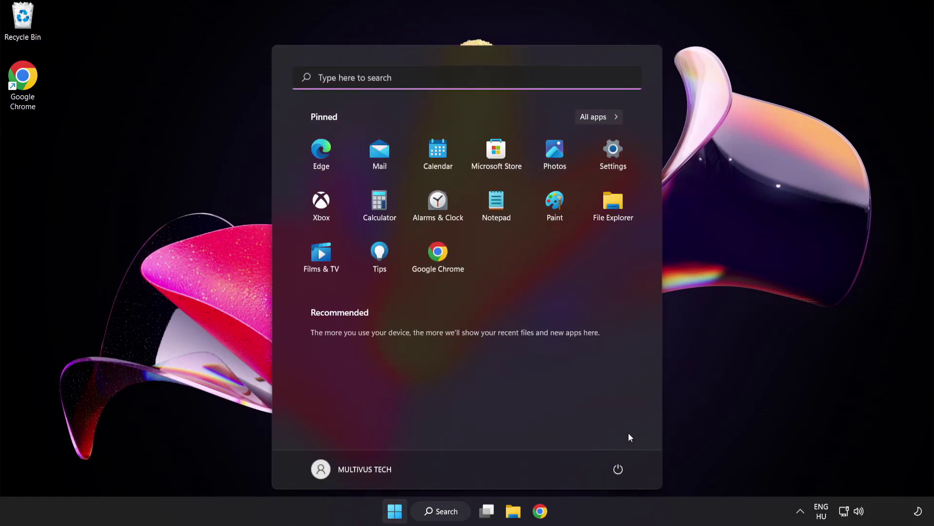
{"action": "left_click", "coordinate": [618, 468]}
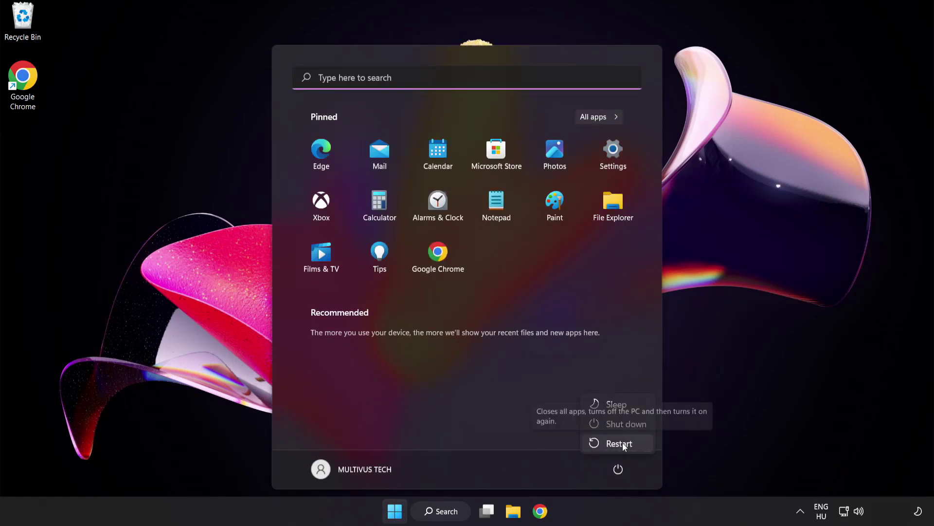